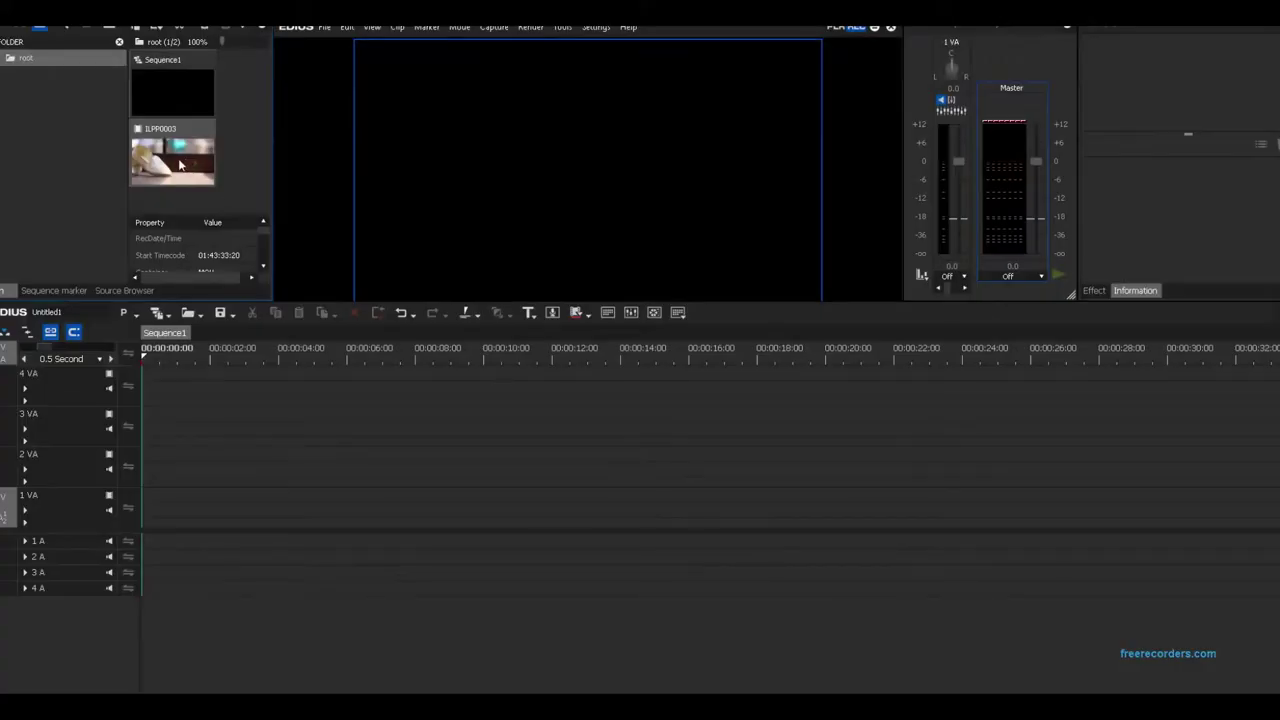
- Place the ILPP0003 clip at the start of the 1 VA track and trim its end to 00:00:02:20
{"action": "left_click_drag", "start_coordinate": [180, 165], "coordinate": [152, 508]}
{"action": "scroll", "coordinate": [165, 380], "scroll_direction": "up", "scroll_amount": 3}
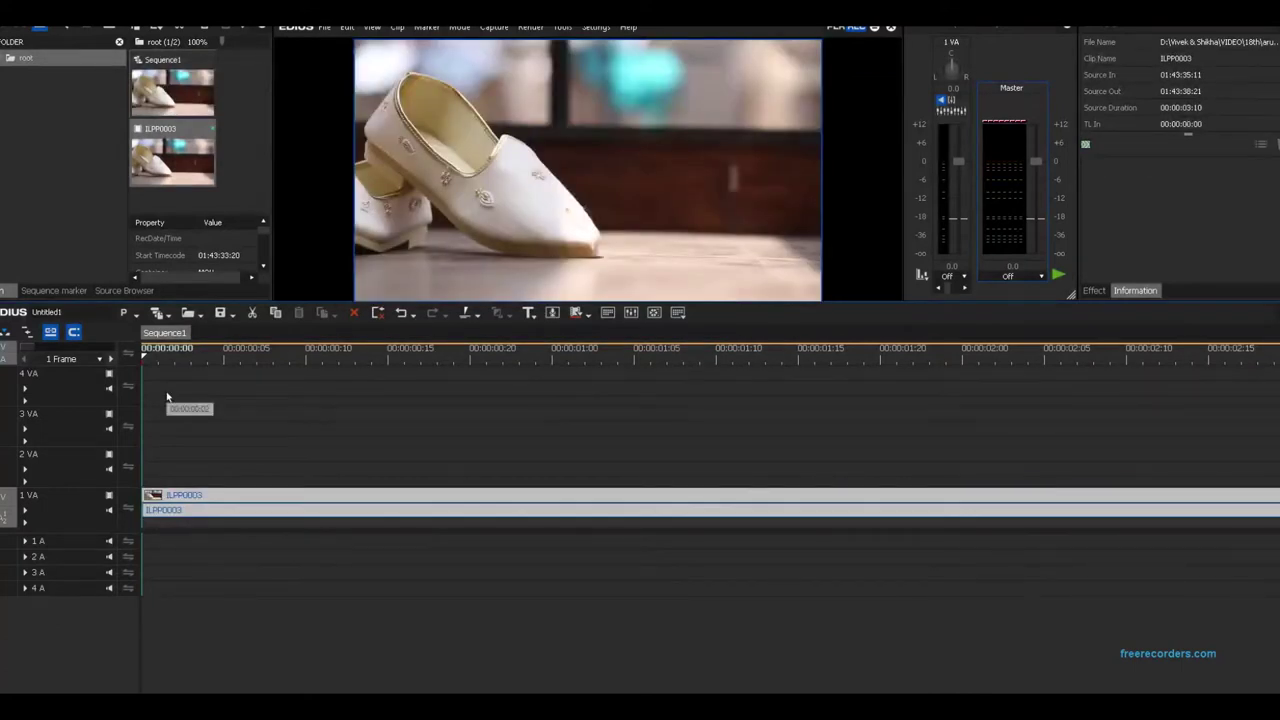
{"action": "scroll", "coordinate": [168, 380], "scroll_direction": "down", "scroll_amount": 1}
{"action": "left_click_drag", "start_coordinate": [160, 361], "coordinate": [716, 402]}
{"action": "left_click_drag", "start_coordinate": [837, 495], "coordinate": [716, 495]}
{"action": "left_click_drag", "start_coordinate": [338, 383], "coordinate": [1, 398]}
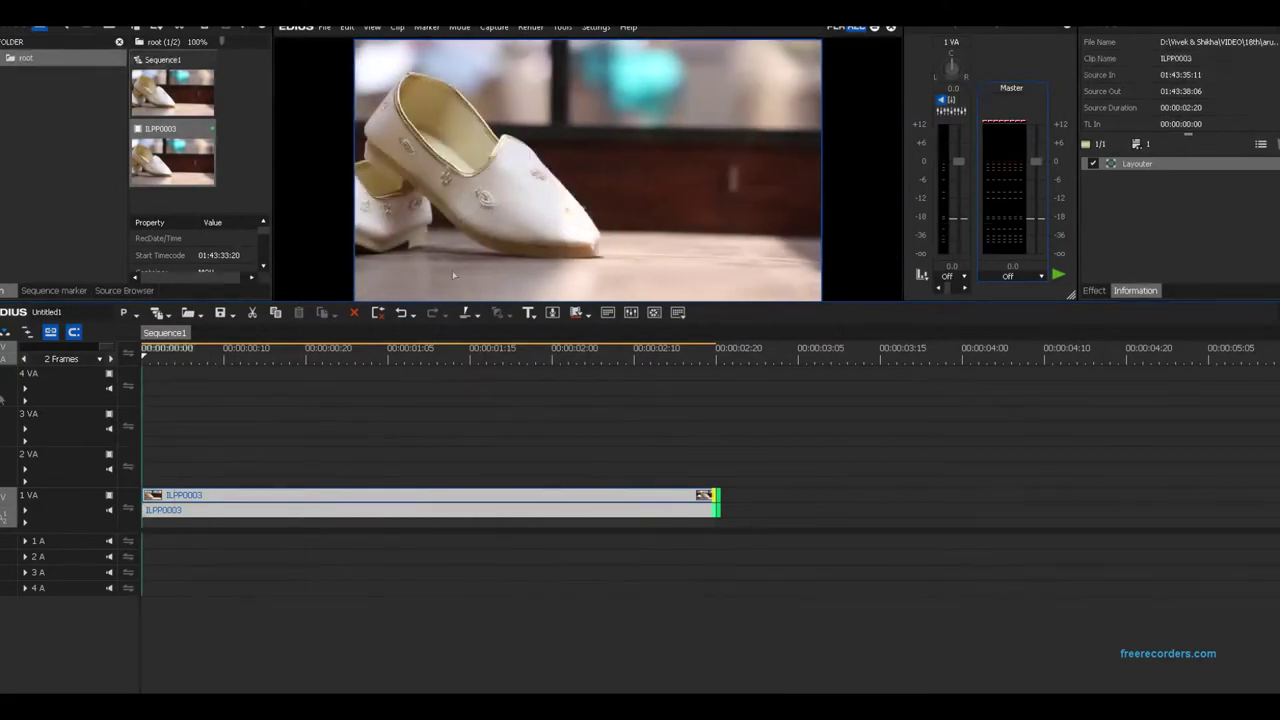
- Apply the Stabilizer effect to the ILPP0003 clip on the 1 VA track
{"action": "left_click", "coordinate": [1093, 293]}
{"action": "scroll", "coordinate": [1146, 167], "scroll_direction": "up", "scroll_amount": 13}
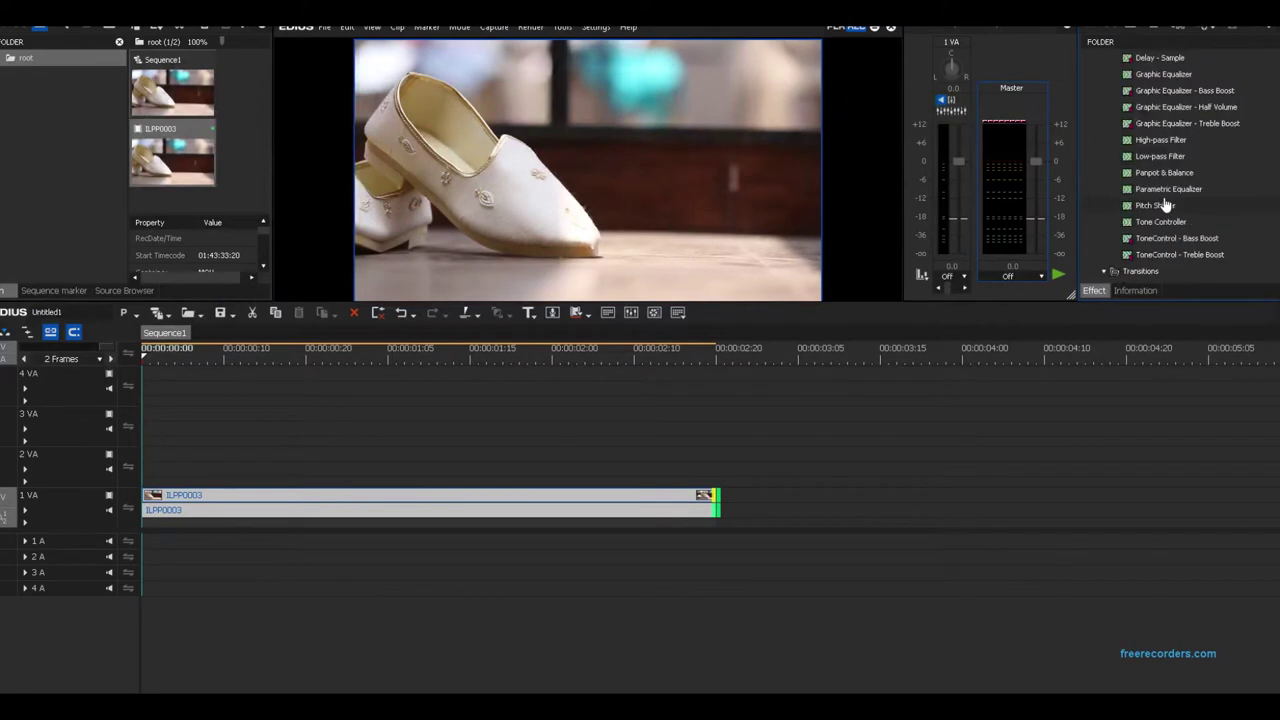
{"action": "scroll", "coordinate": [1163, 205], "scroll_direction": "down", "scroll_amount": 4}
{"action": "scroll", "coordinate": [1163, 205], "scroll_direction": "up", "scroll_amount": 10}
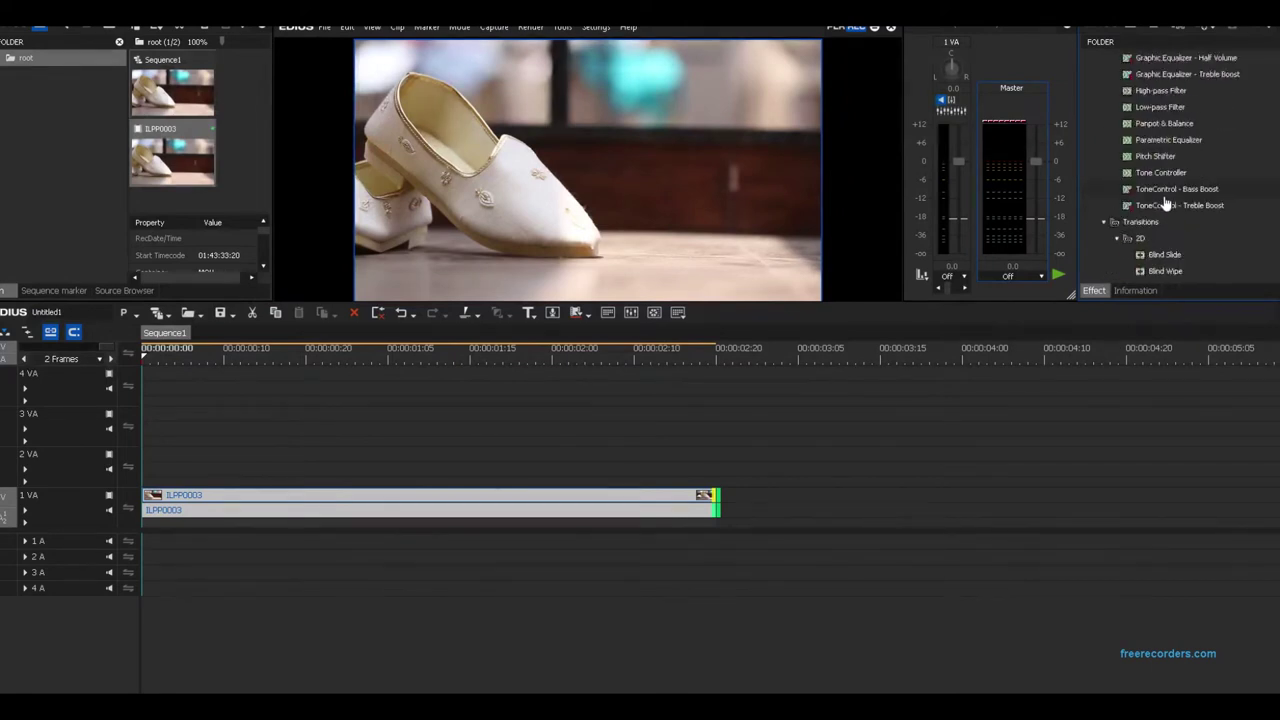
{"action": "left_click", "coordinate": [1147, 163]}
{"action": "left_click_drag", "start_coordinate": [1147, 165], "coordinate": [445, 502]}
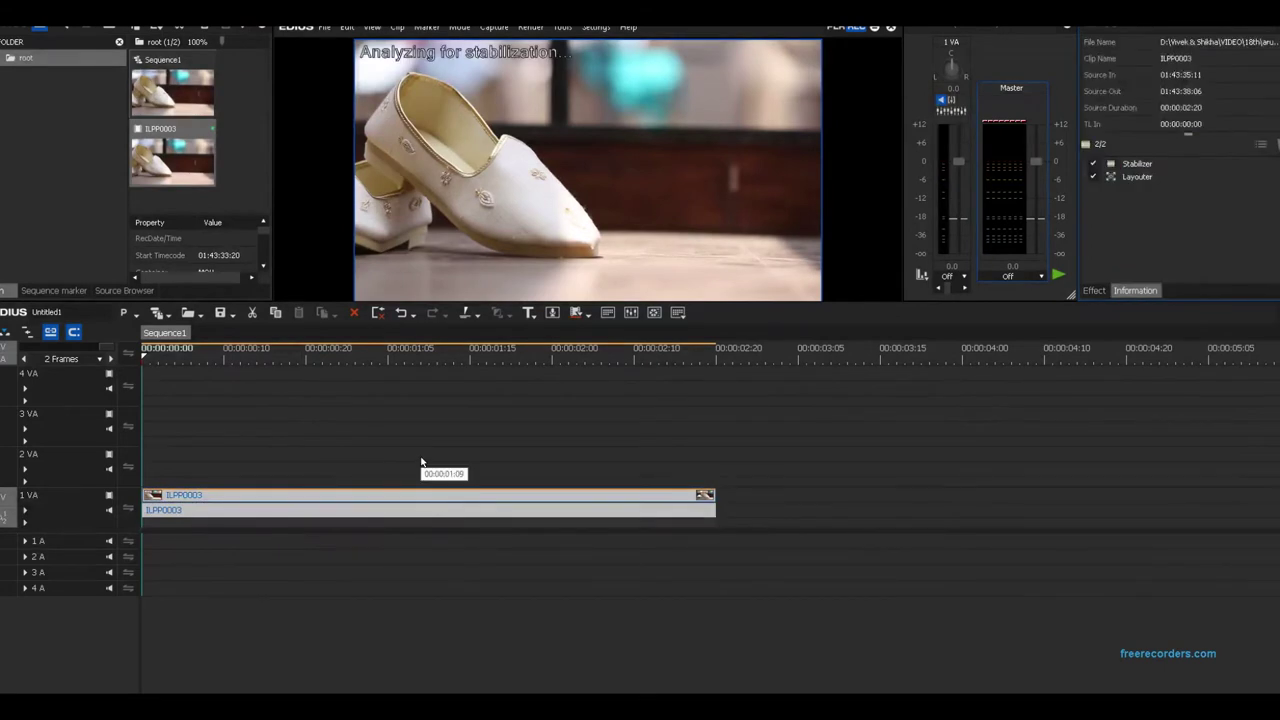
- Play back the ILPP0003 clip to check the stabilization and return the playhead to the sequence start
{"action": "key", "text": "space"}
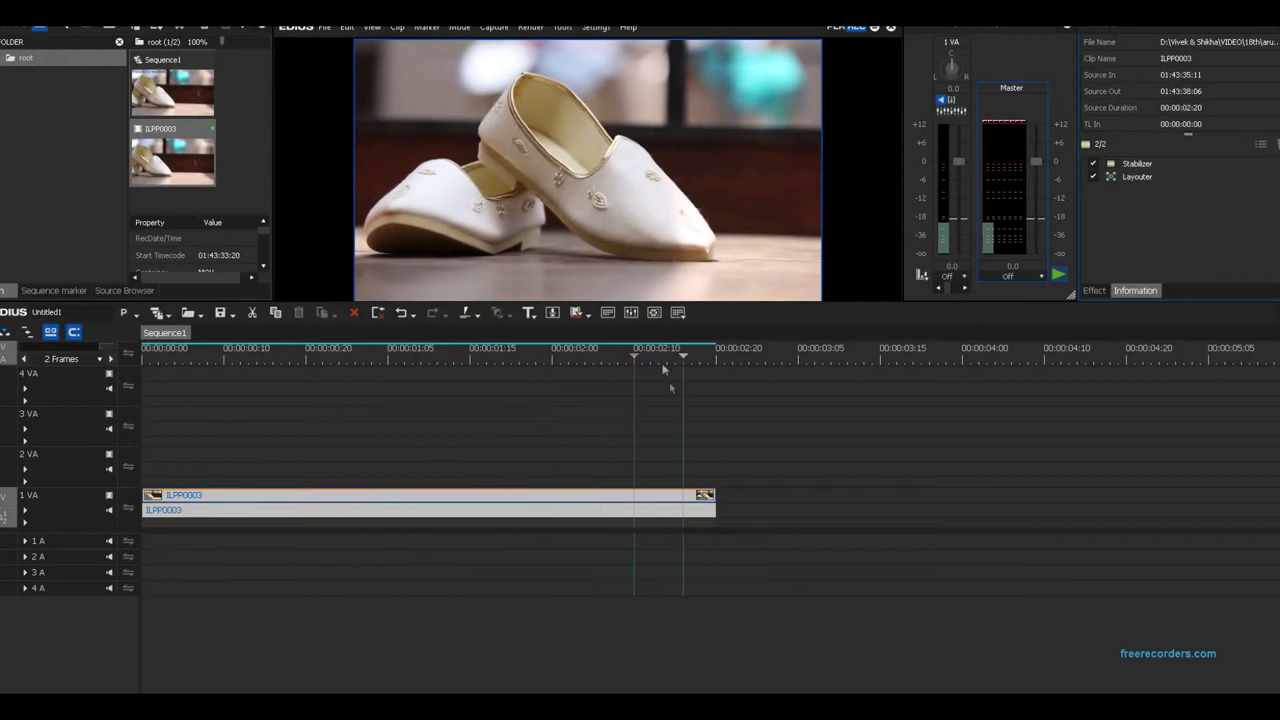
{"action": "left_click_drag", "start_coordinate": [669, 382], "coordinate": [424, 384]}
{"action": "key", "text": "Home"}
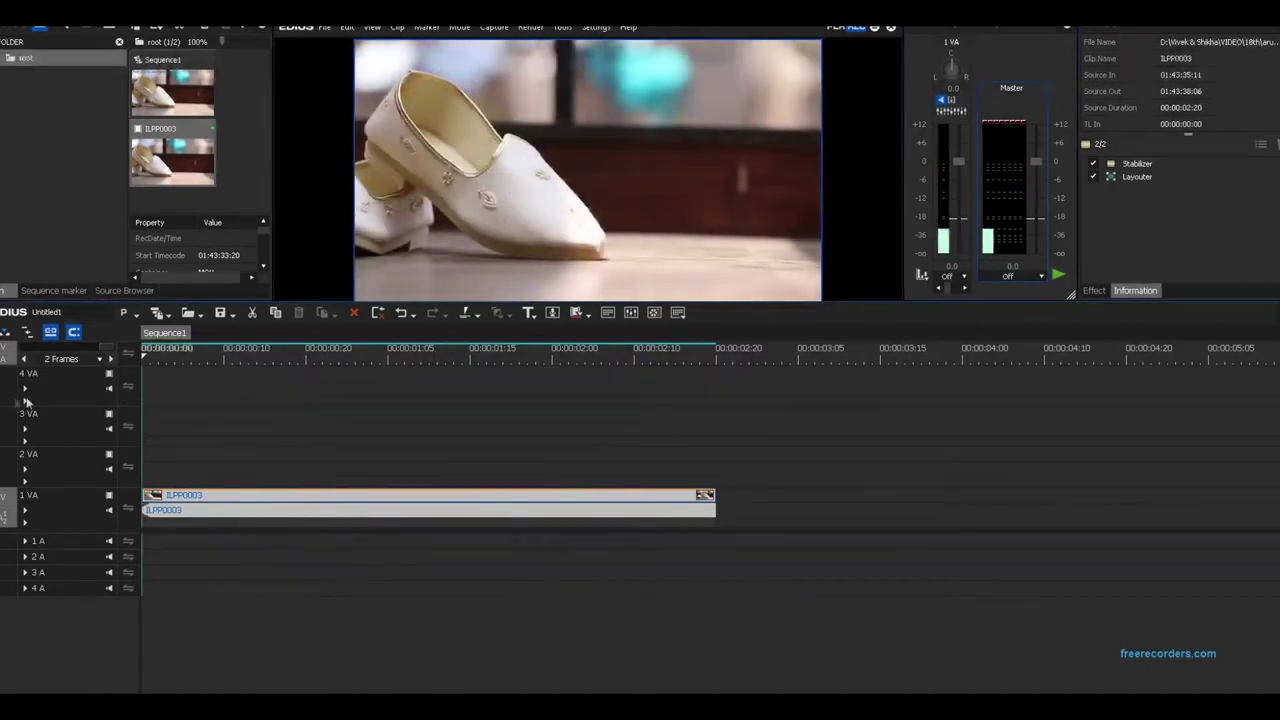
- Apply the Primary Color Correction effect to the ILPP0003 clip on the timeline
{"action": "left_click", "coordinate": [1094, 291]}
{"action": "scroll", "coordinate": [1155, 170], "scroll_direction": "down", "scroll_amount": 10}
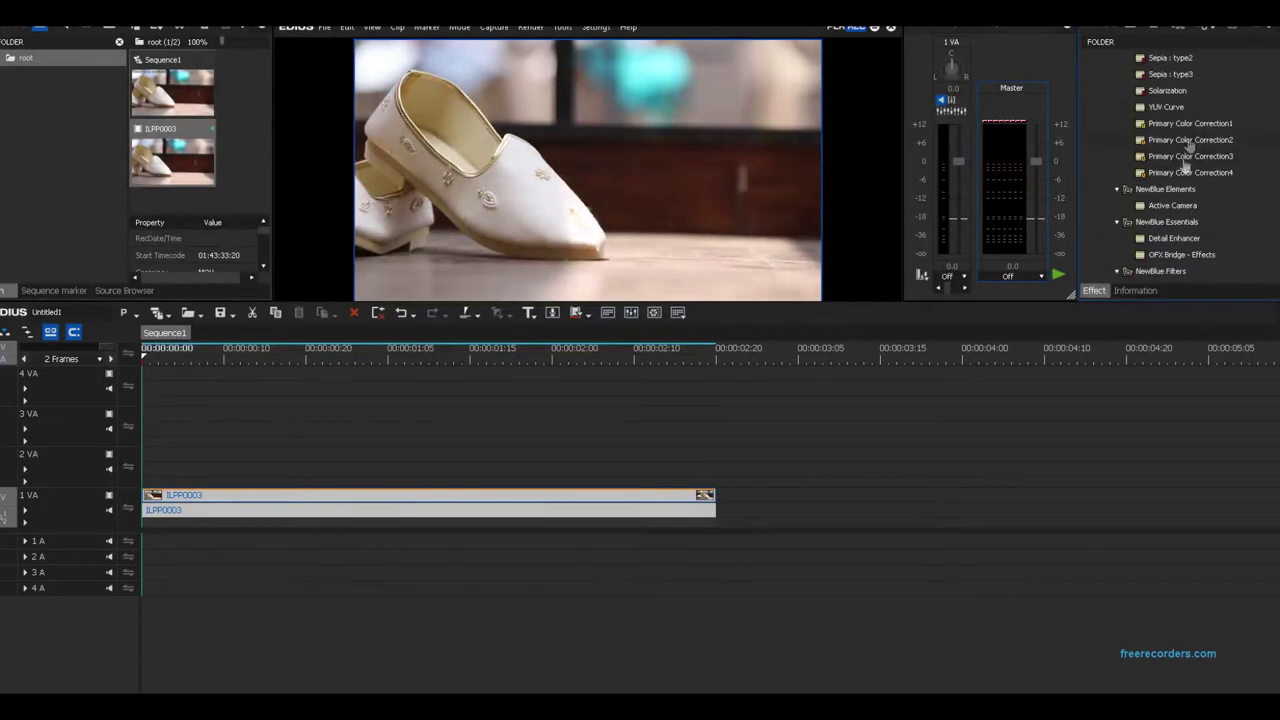
{"action": "scroll", "coordinate": [1183, 140], "scroll_direction": "up", "scroll_amount": 4}
{"action": "left_click_drag", "start_coordinate": [1160, 229], "coordinate": [560, 503]}
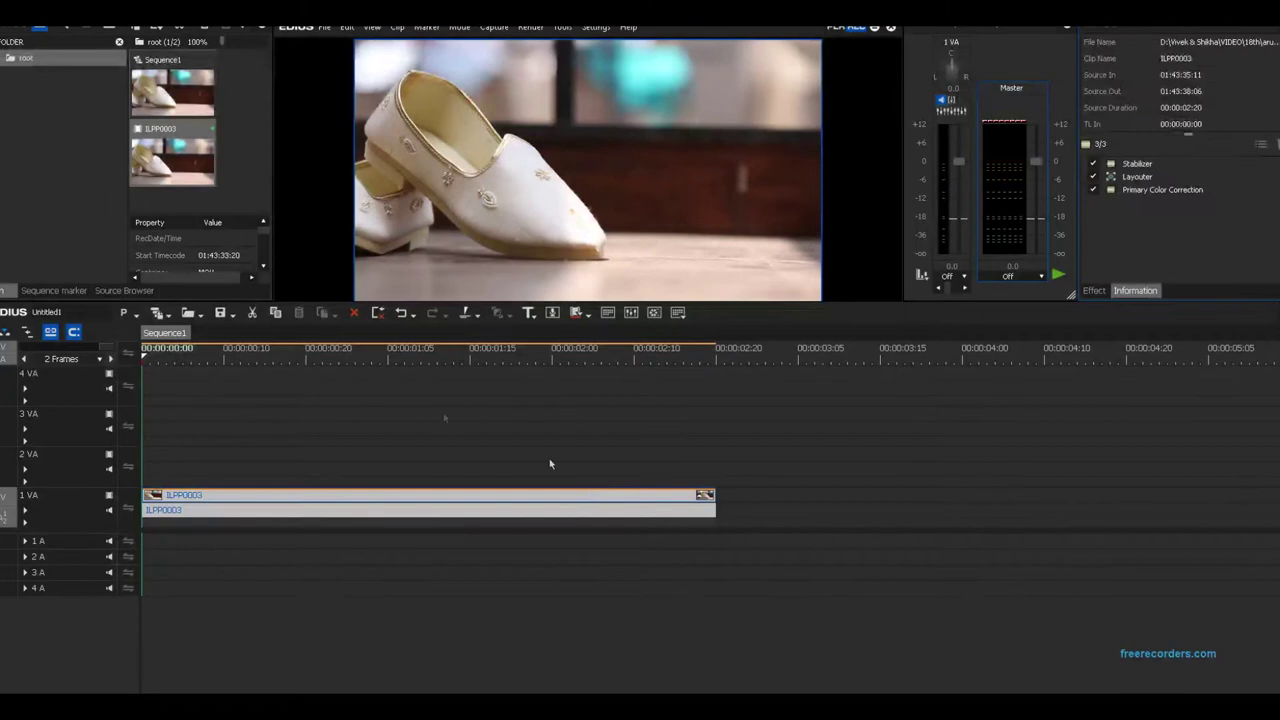
- Move the playhead to about 00:00:01:07 and open the clip's Primary Color Correction settings beside the preview
{"action": "left_click_drag", "start_coordinate": [222, 366], "coordinate": [403, 352]}
{"action": "double_click", "coordinate": [1163, 190]}
{"action": "left_click_drag", "start_coordinate": [990, 58], "coordinate": [798, 54]}
- Examine the destination color space options, the registered LUTs and the file dialog for adding new .cube LUTs
{"action": "left_click", "coordinate": [835, 104]}
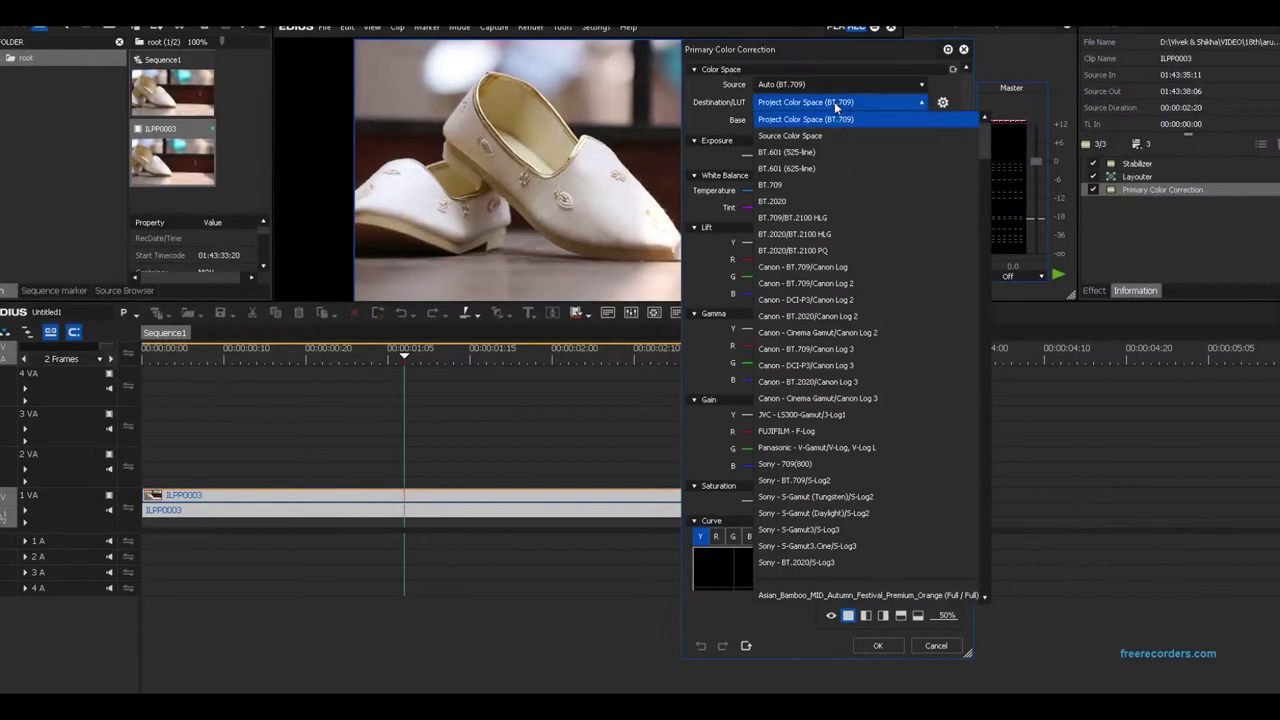
{"action": "left_click", "coordinate": [952, 103]}
{"action": "left_click", "coordinate": [943, 103]}
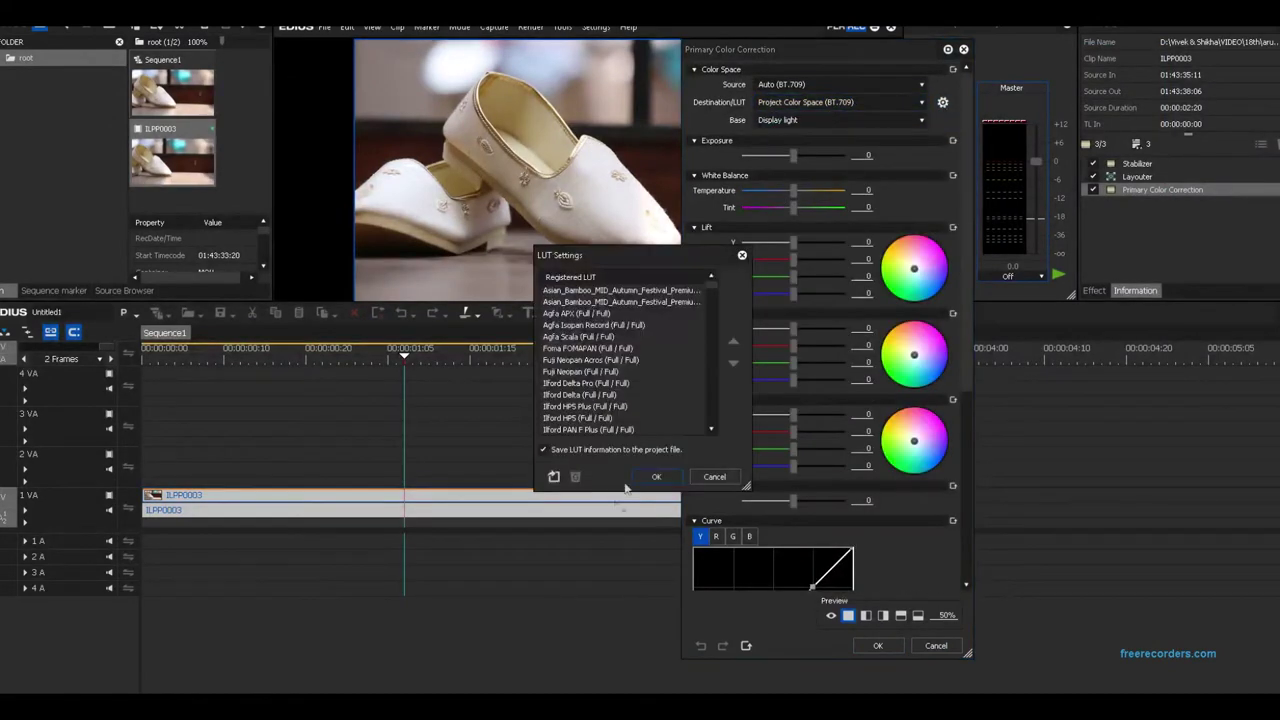
{"action": "left_click", "coordinate": [553, 477]}
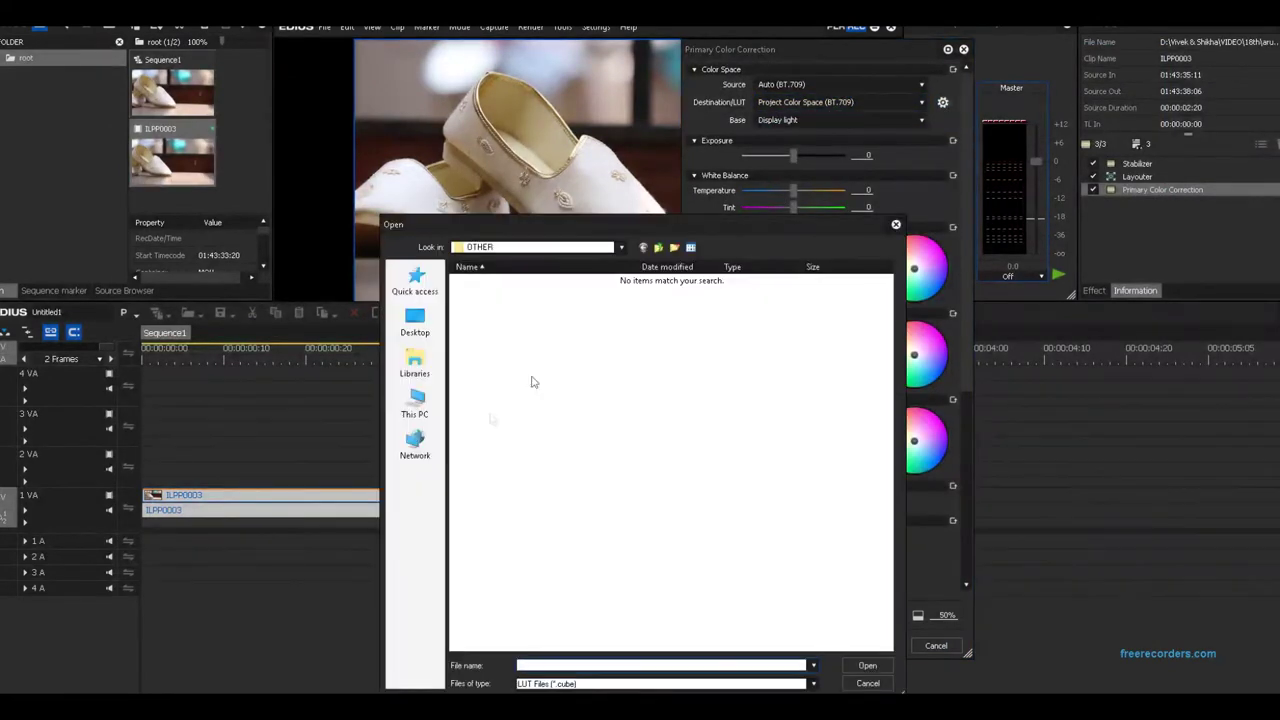
{"action": "left_click", "coordinate": [867, 683]}
{"action": "left_click", "coordinate": [700, 480]}
- Set the color correction's destination LUT to Ilford Delta (Full / Full)
{"action": "left_click", "coordinate": [823, 103]}
{"action": "scroll", "coordinate": [852, 456], "scroll_direction": "down", "scroll_amount": 2}
{"action": "scroll", "coordinate": [852, 432], "scroll_direction": "down", "scroll_amount": 4}
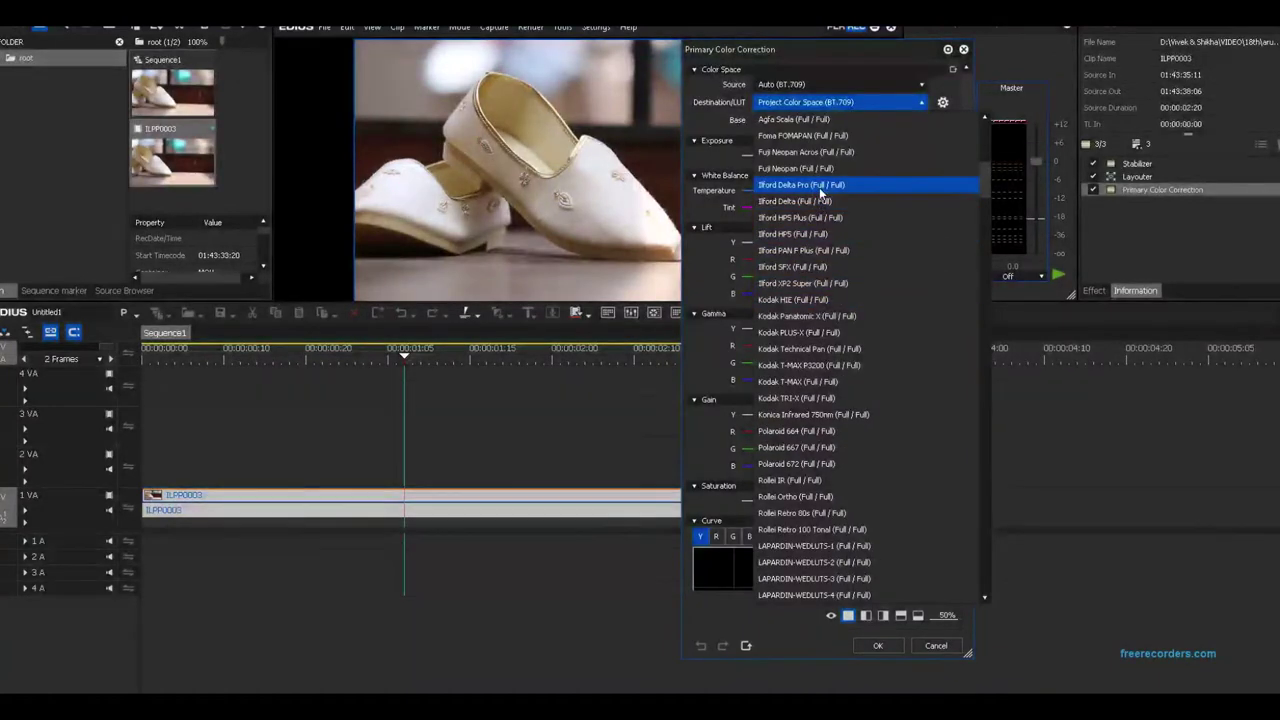
{"action": "scroll", "coordinate": [840, 266], "scroll_direction": "down", "scroll_amount": 5}
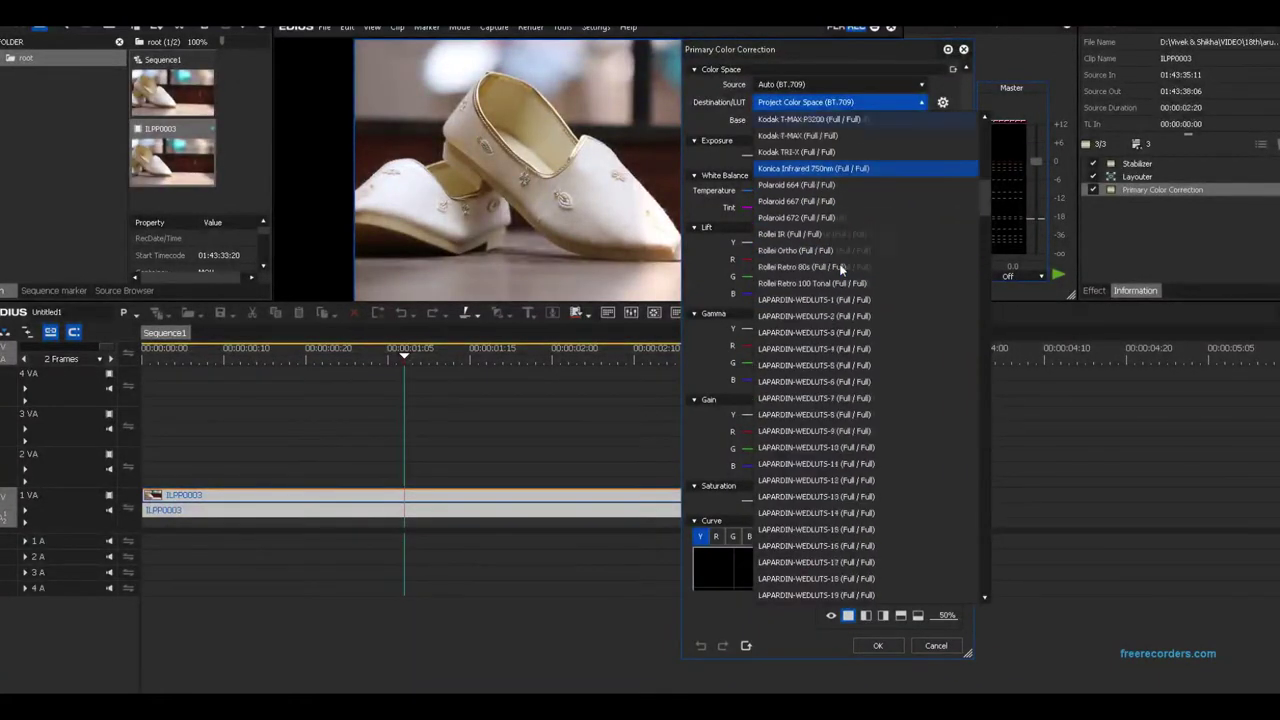
{"action": "scroll", "coordinate": [840, 266], "scroll_direction": "up", "scroll_amount": 8}
{"action": "scroll", "coordinate": [840, 266], "scroll_direction": "down", "scroll_amount": 3}
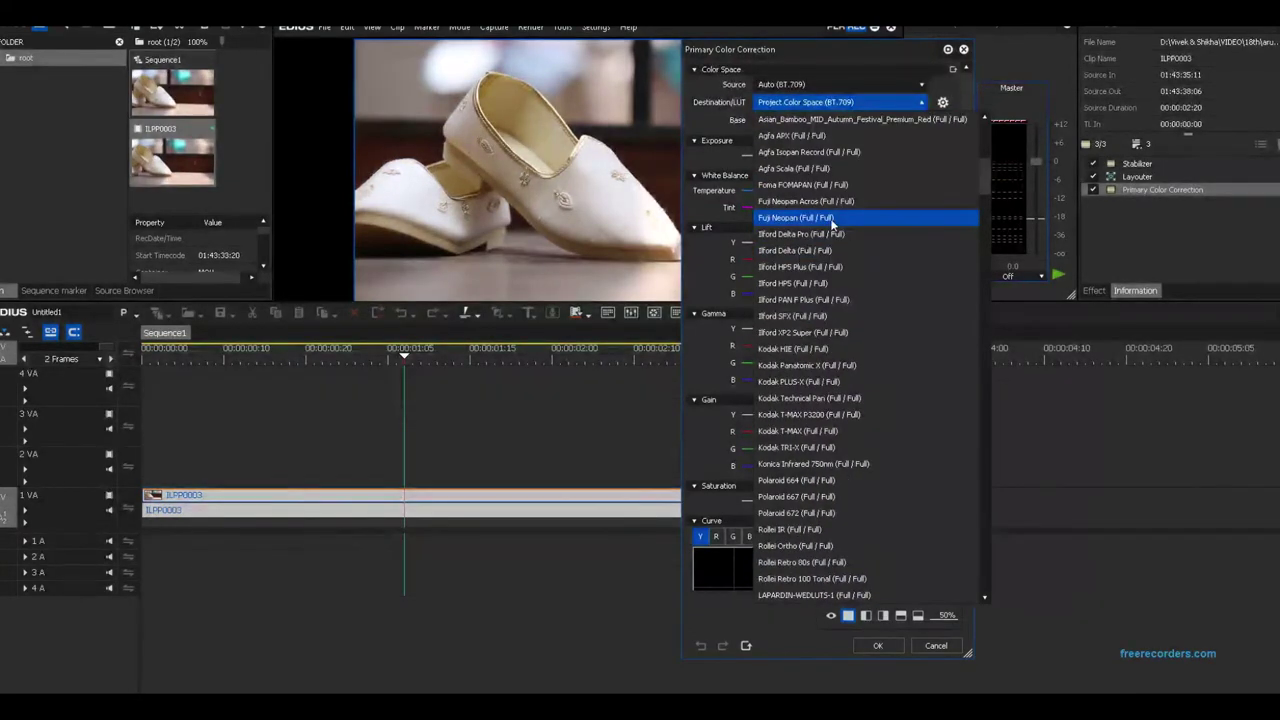
{"action": "left_click", "coordinate": [815, 251]}
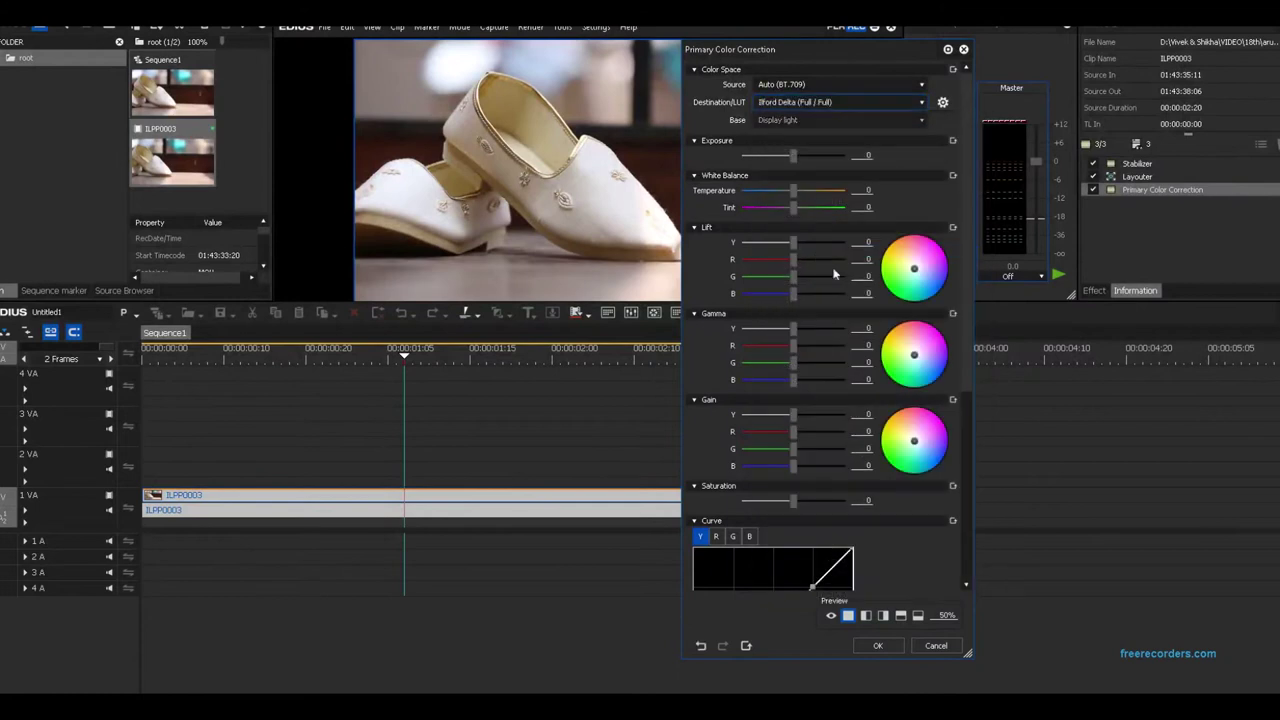
- Try further black-and-white film LUTs on the clip, including Ilford SFX and Rollei Retro 80s (Full / Full)
{"action": "left_click", "coordinate": [825, 104]}
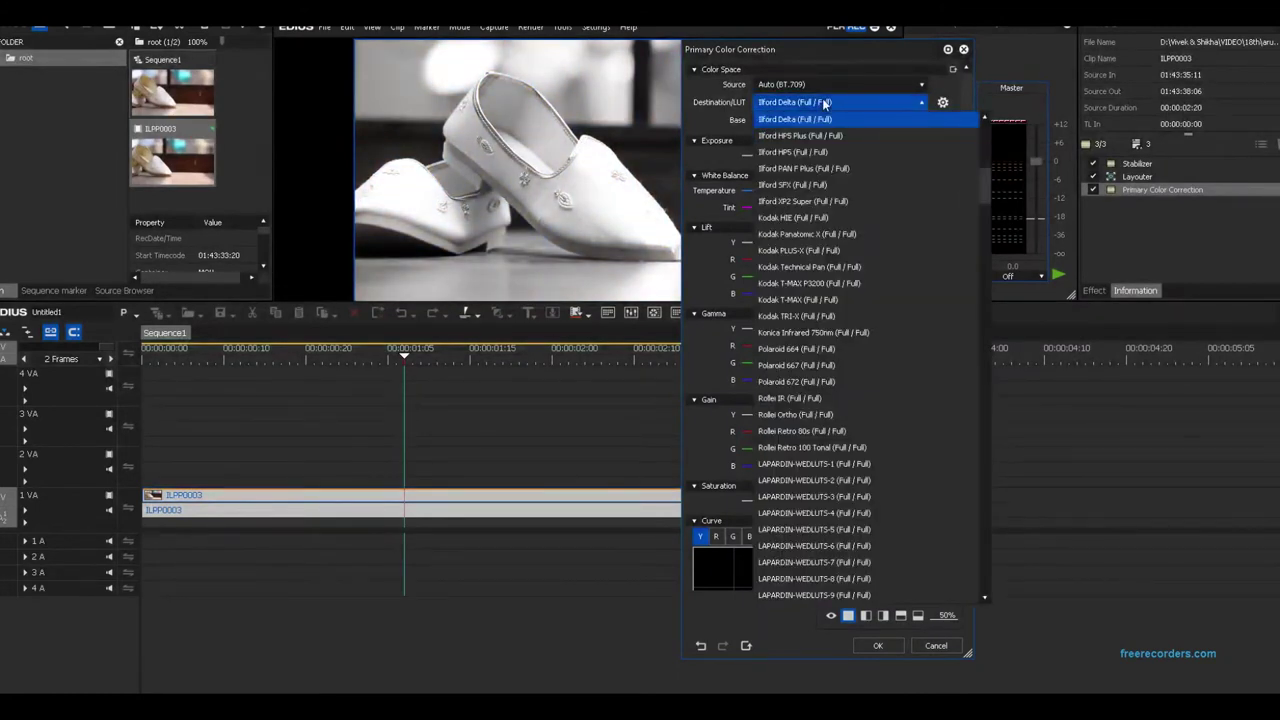
{"action": "left_click", "coordinate": [825, 104]}
{"action": "scroll", "coordinate": [824, 104], "scroll_direction": "down", "scroll_amount": 3}
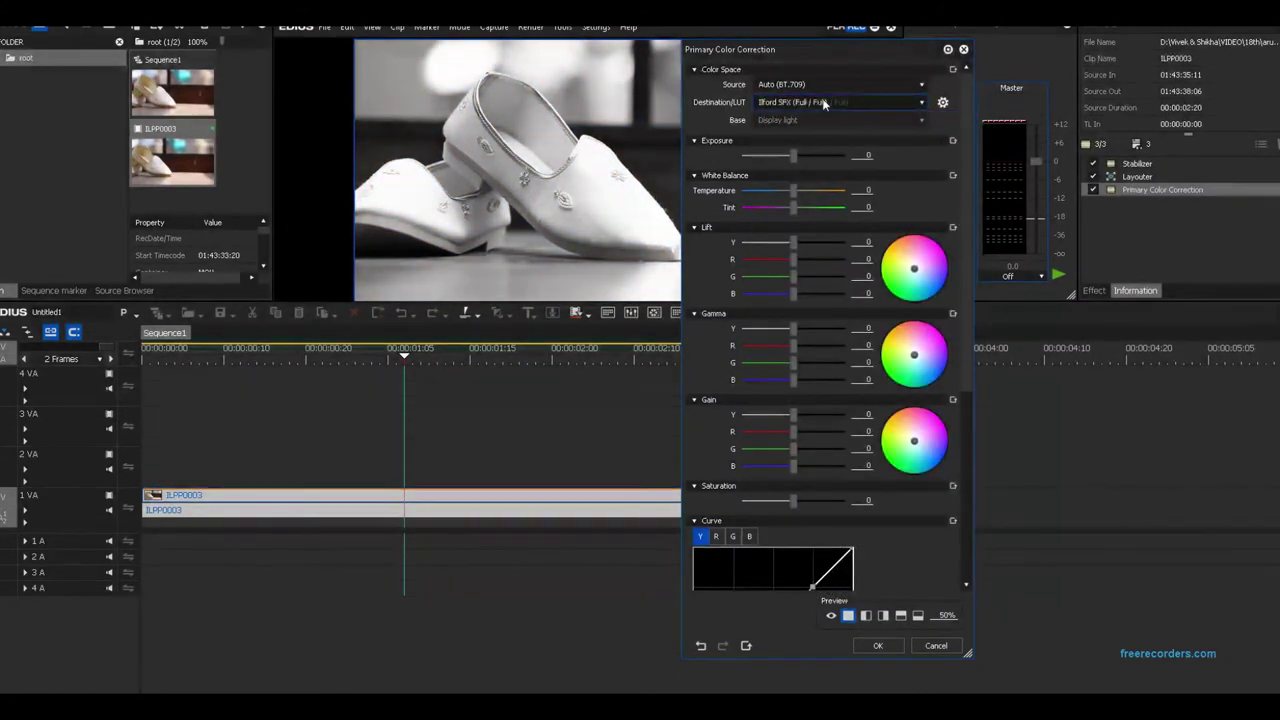
{"action": "left_click", "coordinate": [824, 104]}
{"action": "left_click", "coordinate": [810, 365]}
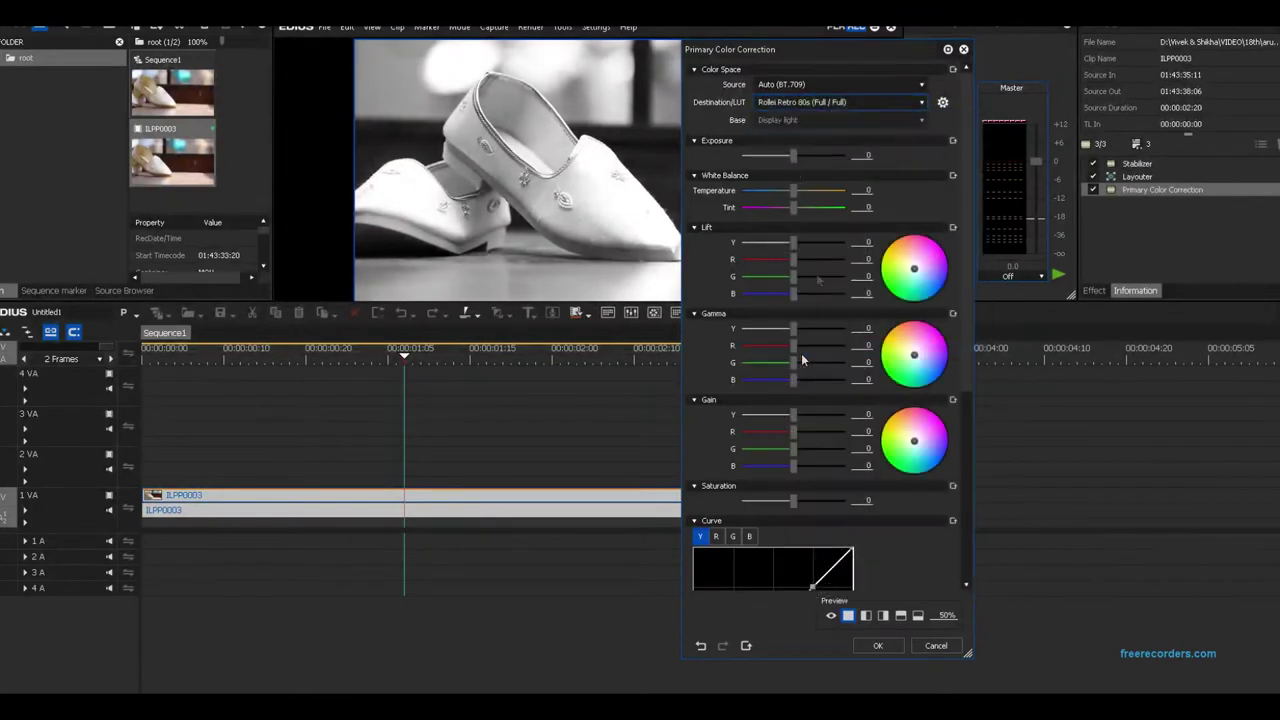
- Step through the LAPARDIN-WEDLUTS LUTs up to LAPARDIN-WEDLUTS-19 to compare their looks on the clip
{"action": "scroll", "coordinate": [805, 103], "scroll_direction": "up", "scroll_amount": 1}
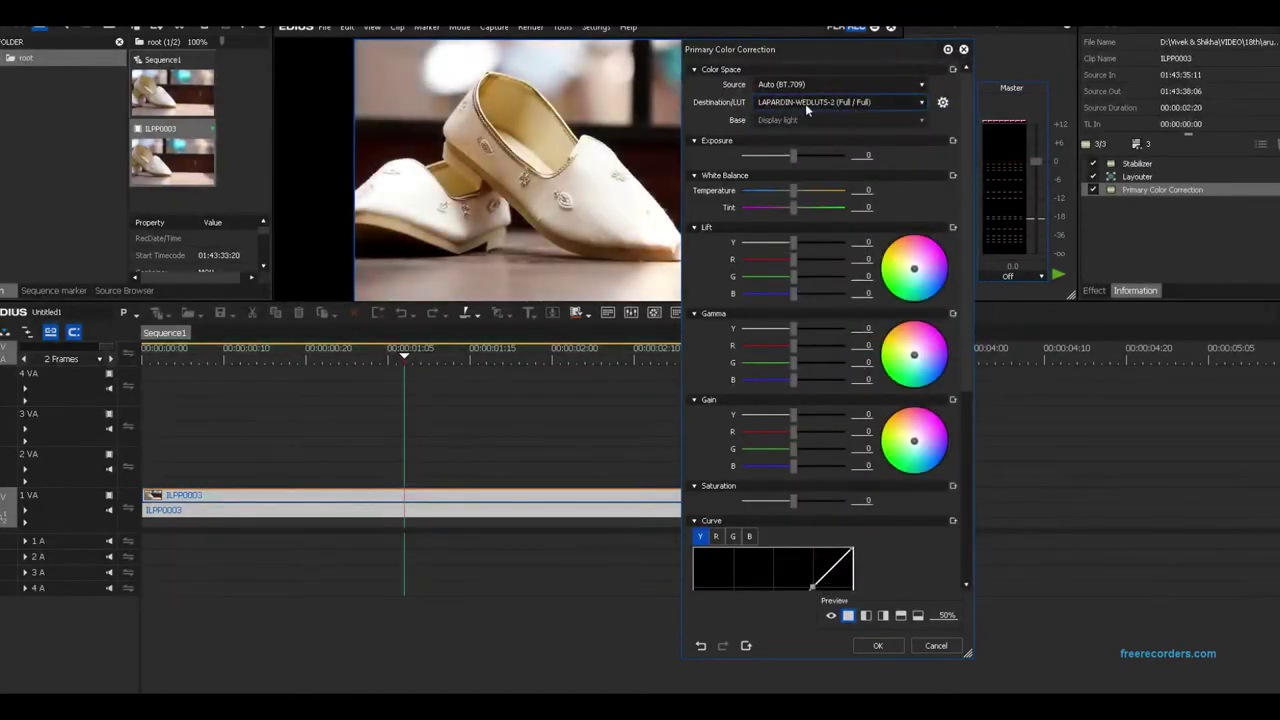
{"action": "scroll", "coordinate": [805, 103], "scroll_direction": "up", "scroll_amount": 4}
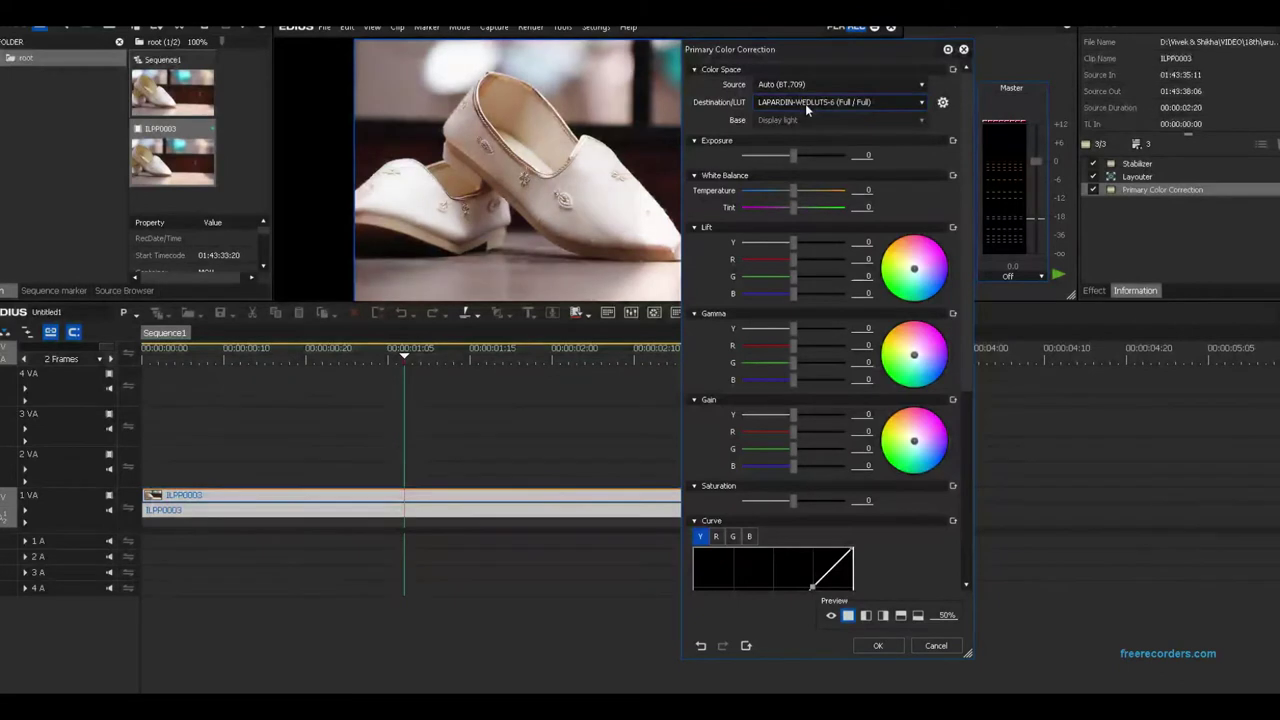
{"action": "scroll", "coordinate": [805, 103], "scroll_direction": "up", "scroll_amount": 5}
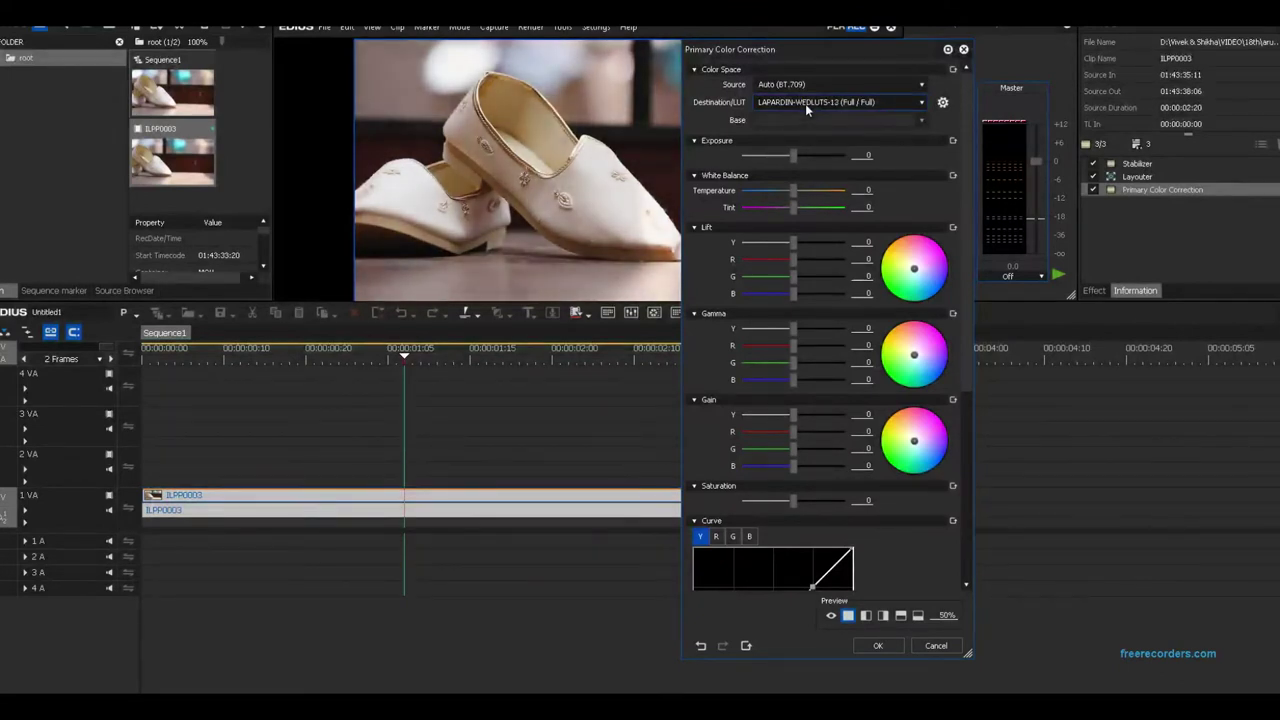
{"action": "scroll", "coordinate": [805, 103], "scroll_direction": "up", "scroll_amount": 7}
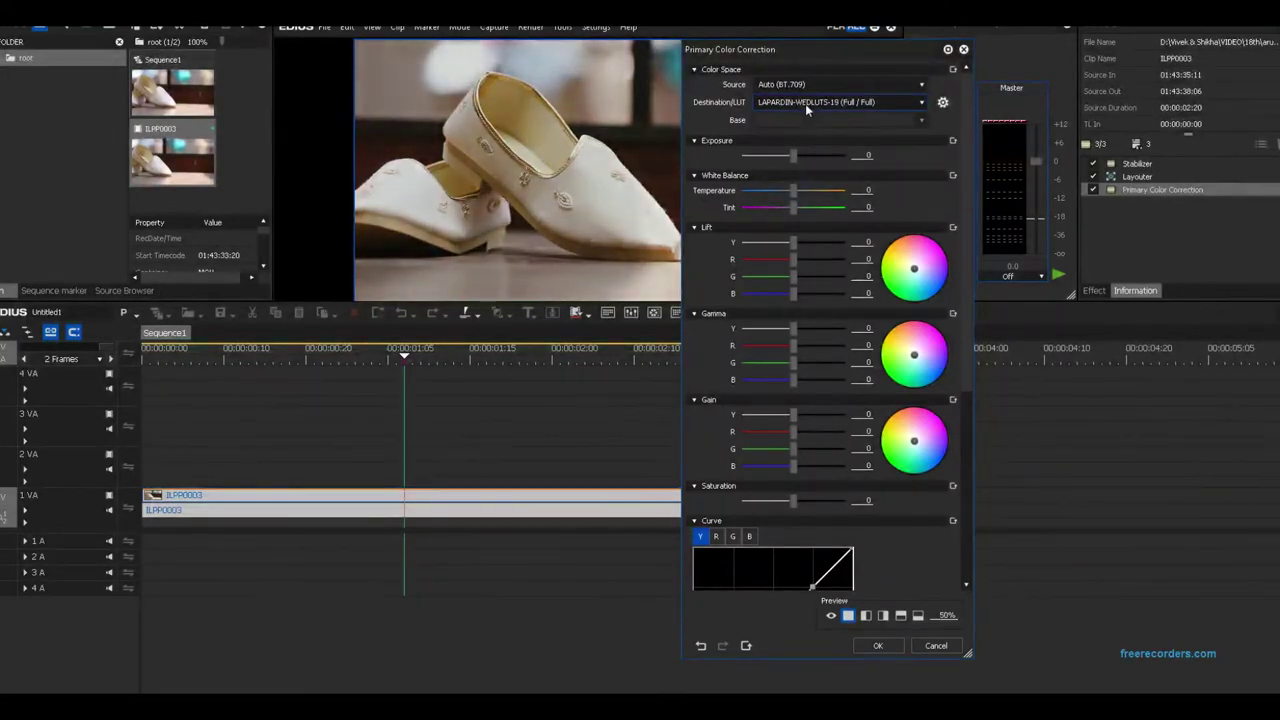
- Try the first IWLTBAP LUTs on the clip, including IWLTBAP Accolo and IWLTBAP Acocha (Full / Full)
{"action": "scroll", "coordinate": [805, 103], "scroll_direction": "up", "scroll_amount": 5}
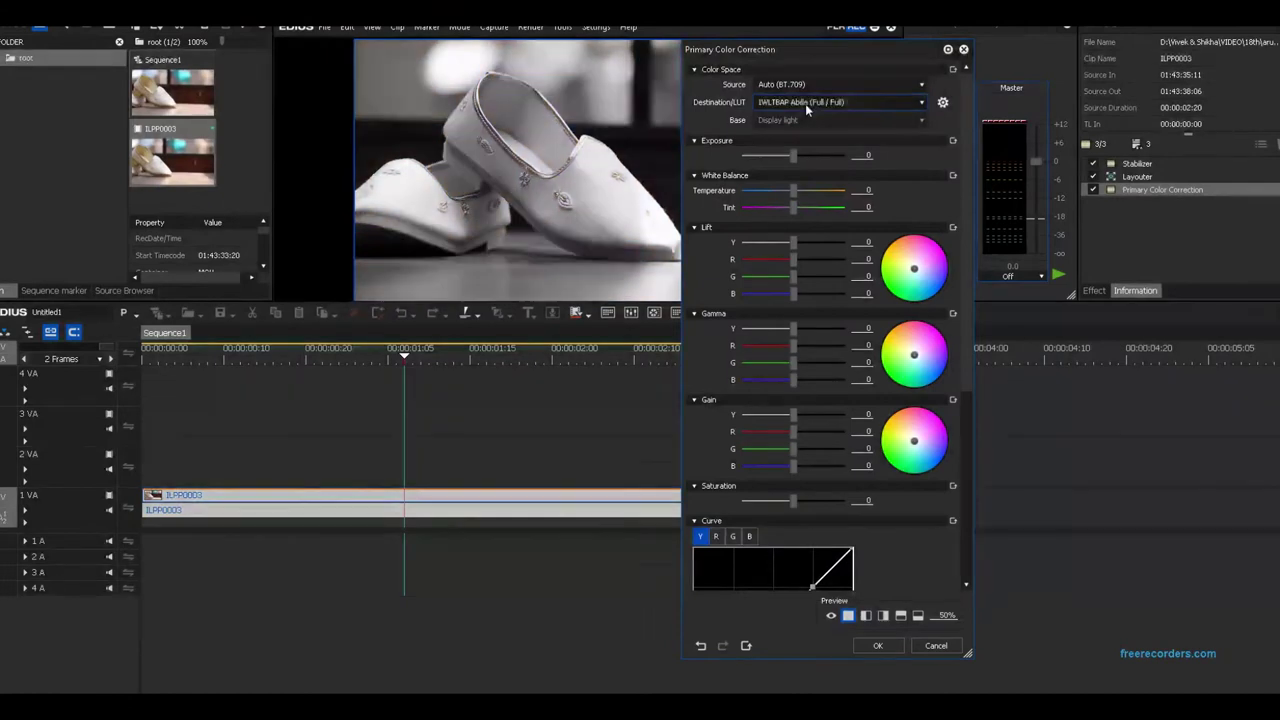
{"action": "scroll", "coordinate": [805, 103], "scroll_direction": "up", "scroll_amount": 3}
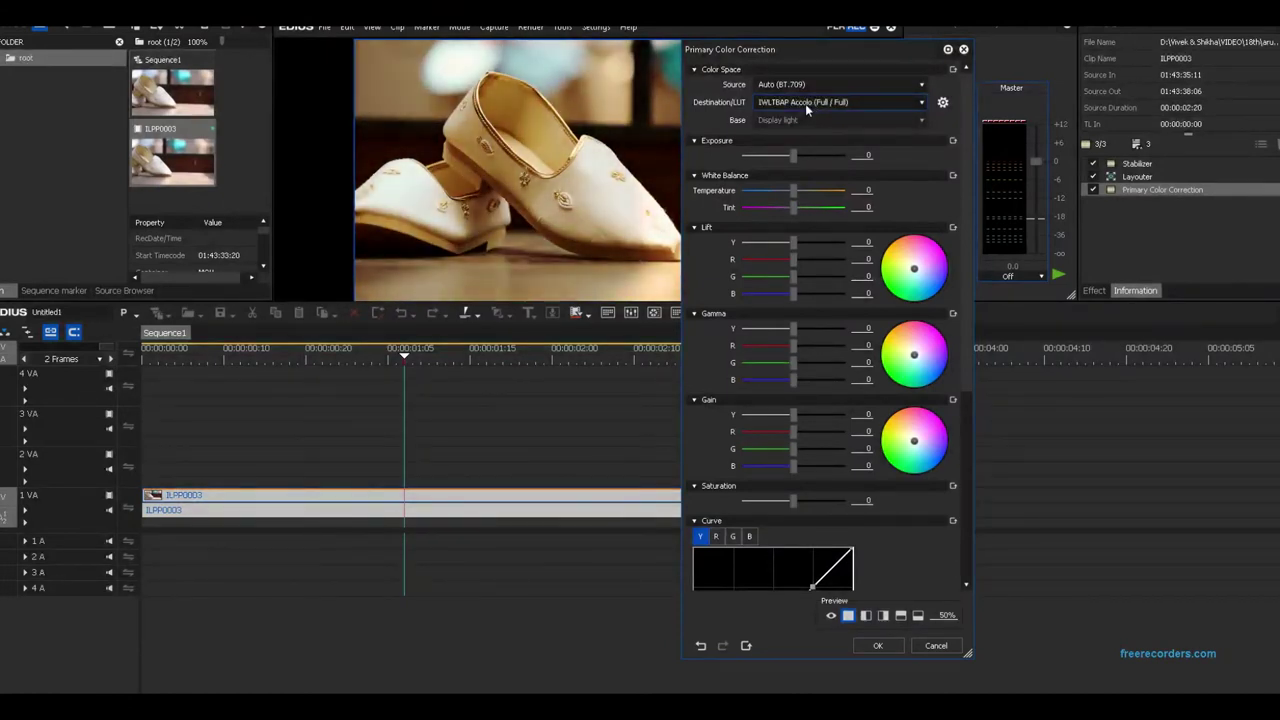
{"action": "scroll", "coordinate": [805, 103], "scroll_direction": "down", "scroll_amount": 1}
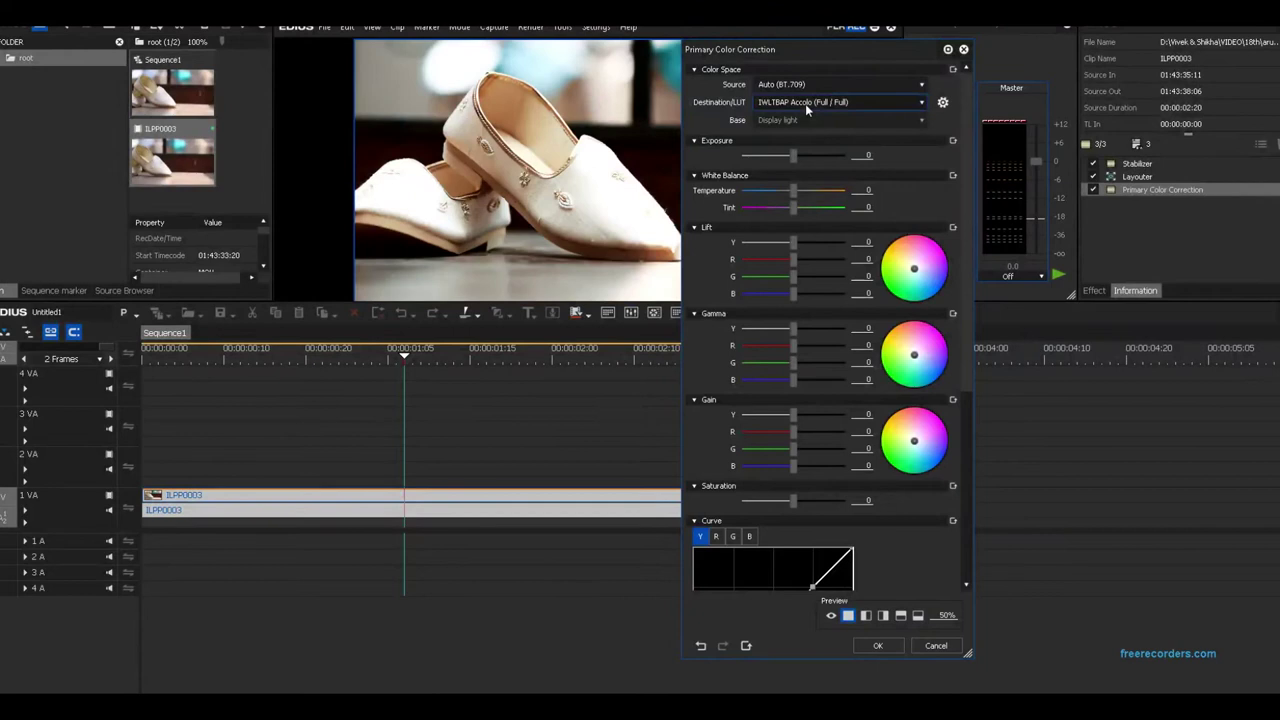
{"action": "left_click", "coordinate": [805, 103]}
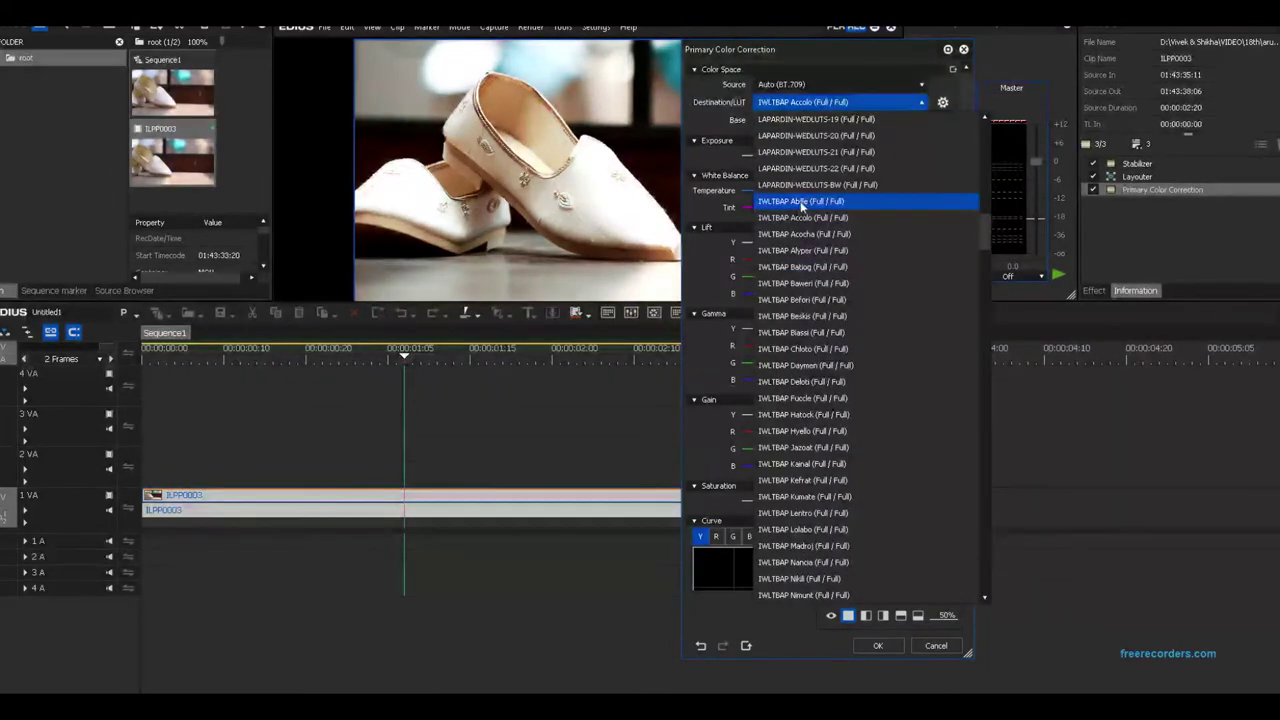
{"action": "left_click", "coordinate": [797, 103]}
{"action": "scroll", "coordinate": [797, 103], "scroll_direction": "up", "scroll_amount": 1}
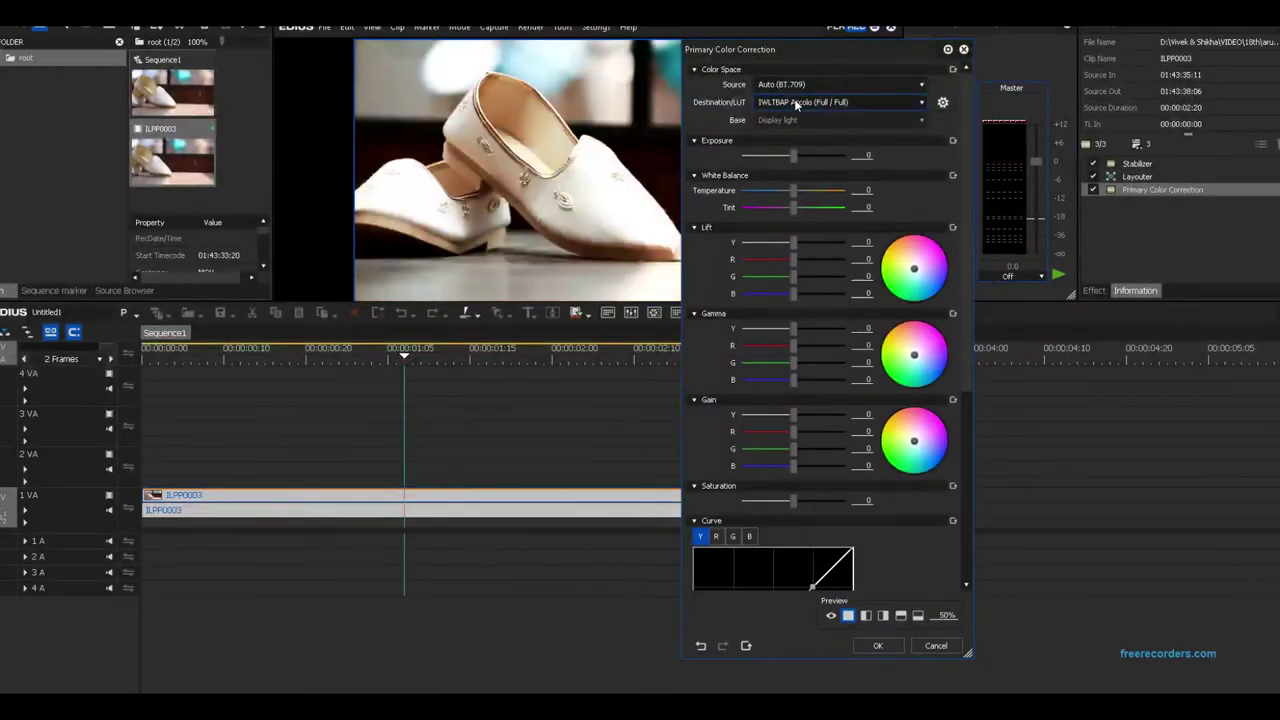
{"action": "scroll", "coordinate": [797, 104], "scroll_direction": "down", "scroll_amount": 1}
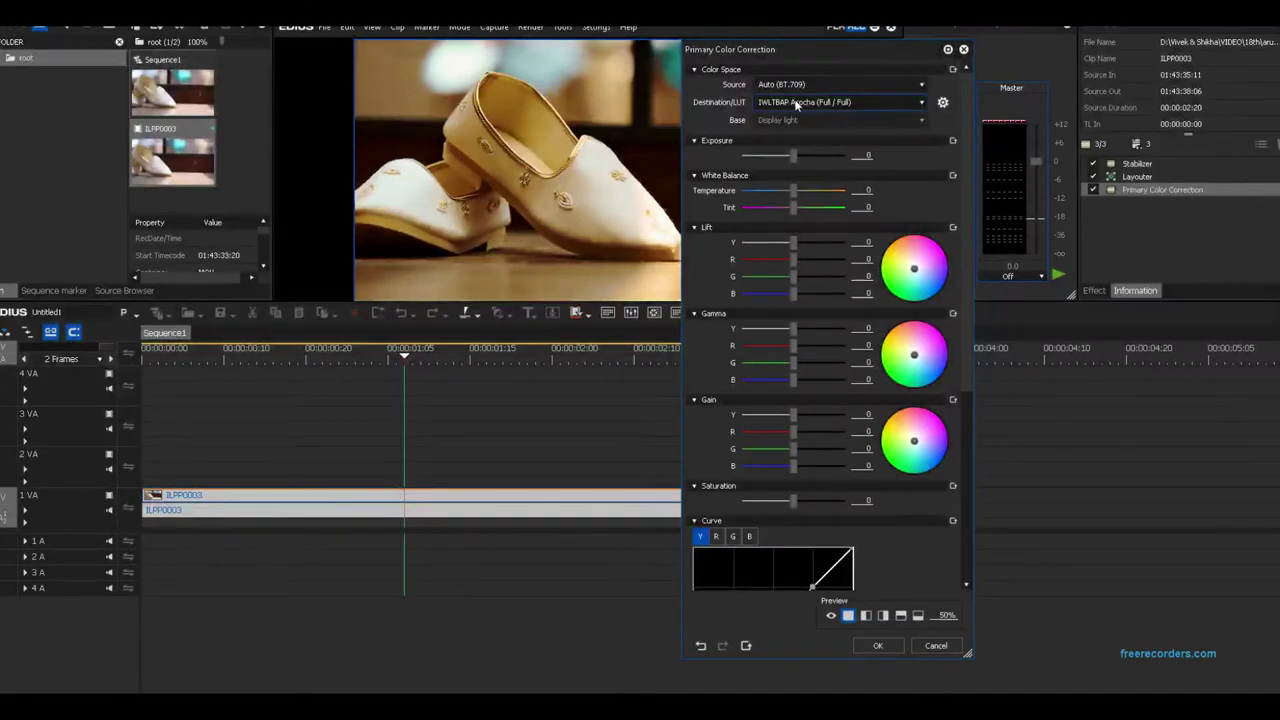
- Try TheEgoWorks T.O Rec709 as the destination LUT and replace it with TheEgoWorks T.O DSLR (Full / Full)
{"action": "left_click", "coordinate": [797, 104]}
{"action": "left_click_drag", "start_coordinate": [977, 251], "coordinate": [979, 544]}
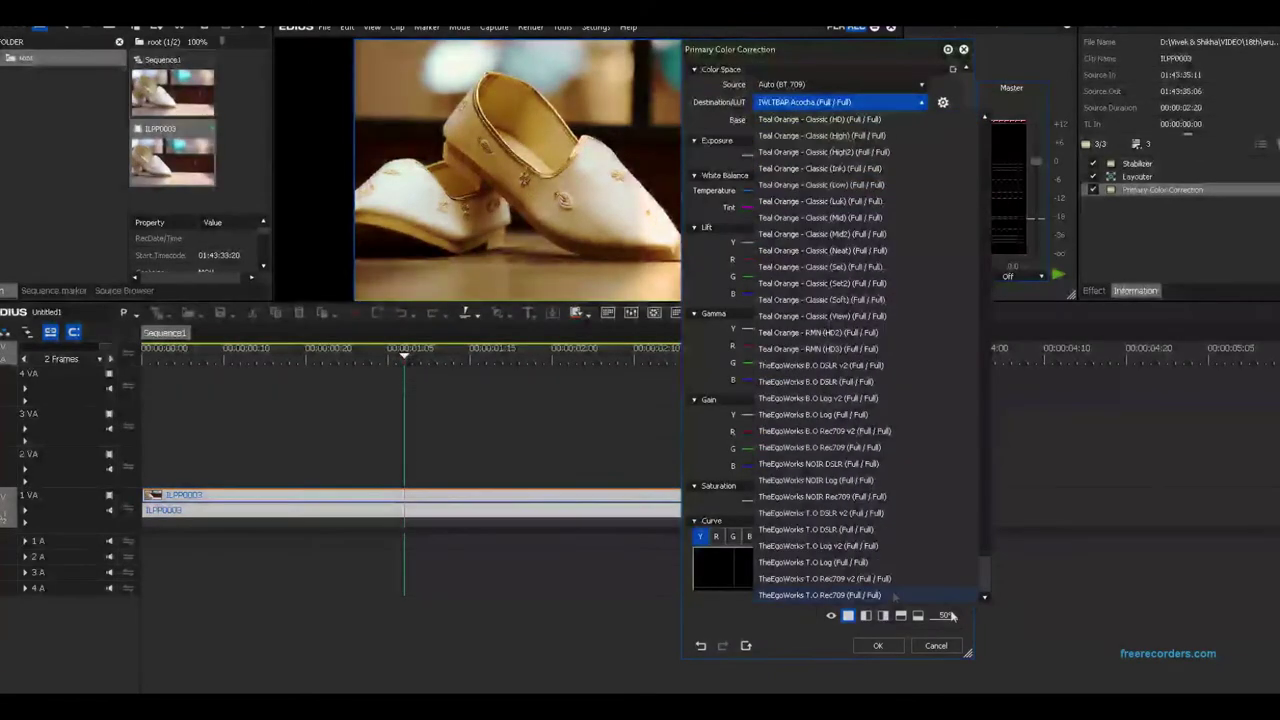
{"action": "left_click", "coordinate": [875, 594]}
{"action": "left_click", "coordinate": [889, 104]}
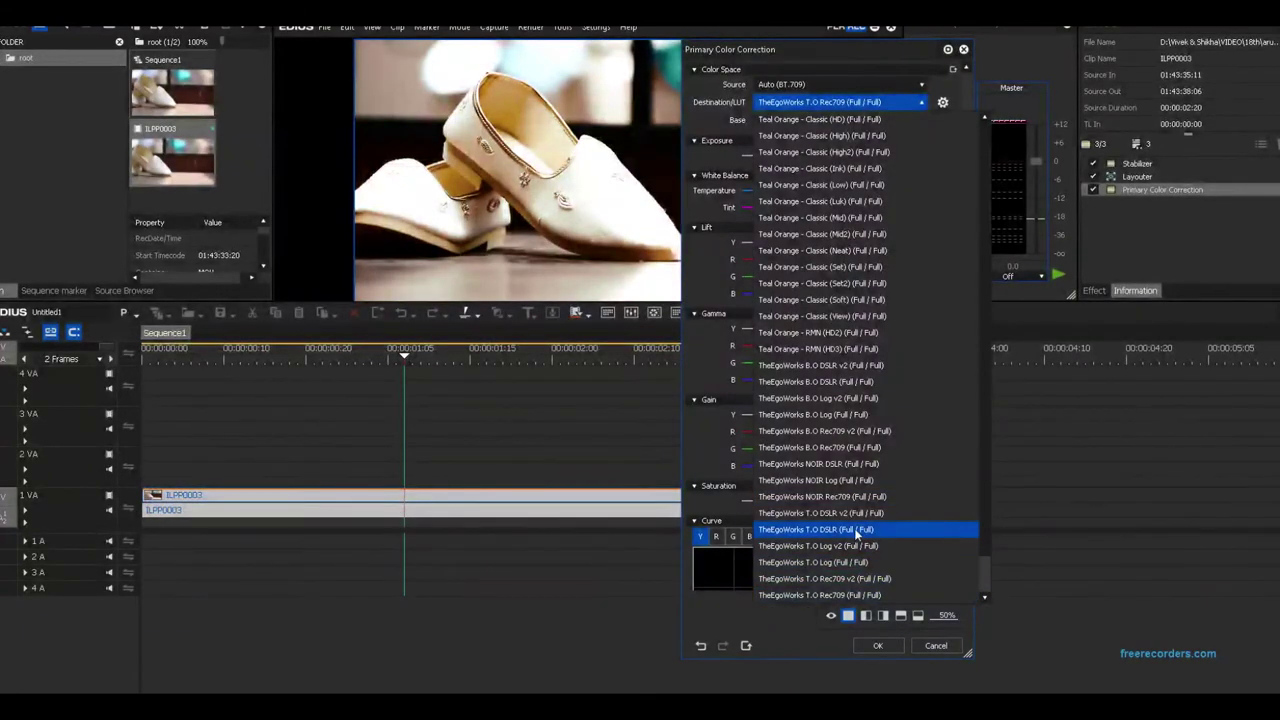
{"action": "left_click", "coordinate": [856, 531]}
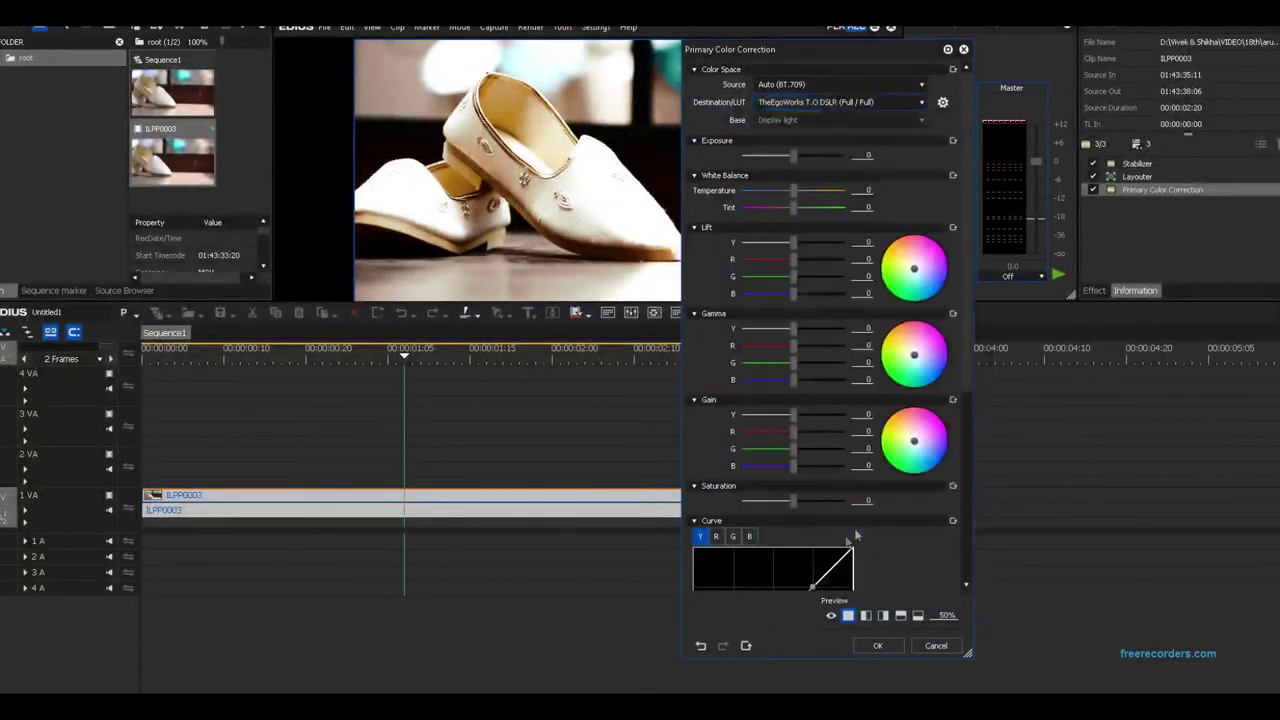
- Change the destination LUT back to IWLTBAP Accolo (Full / Full) in the Primary Color Correction settings
{"action": "left_click", "coordinate": [851, 102]}
{"action": "scroll", "coordinate": [845, 265], "scroll_direction": "up", "scroll_amount": 5}
{"action": "scroll", "coordinate": [845, 261], "scroll_direction": "up", "scroll_amount": 10}
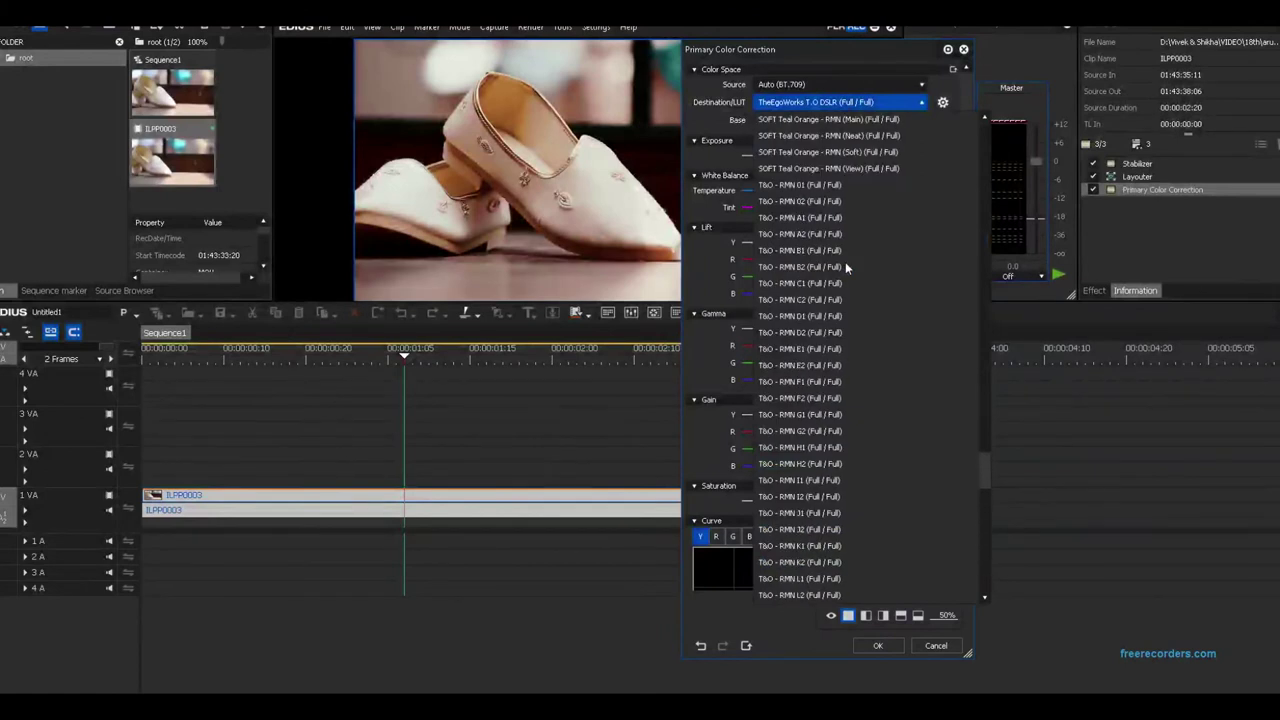
{"action": "scroll", "coordinate": [845, 262], "scroll_direction": "up", "scroll_amount": 10}
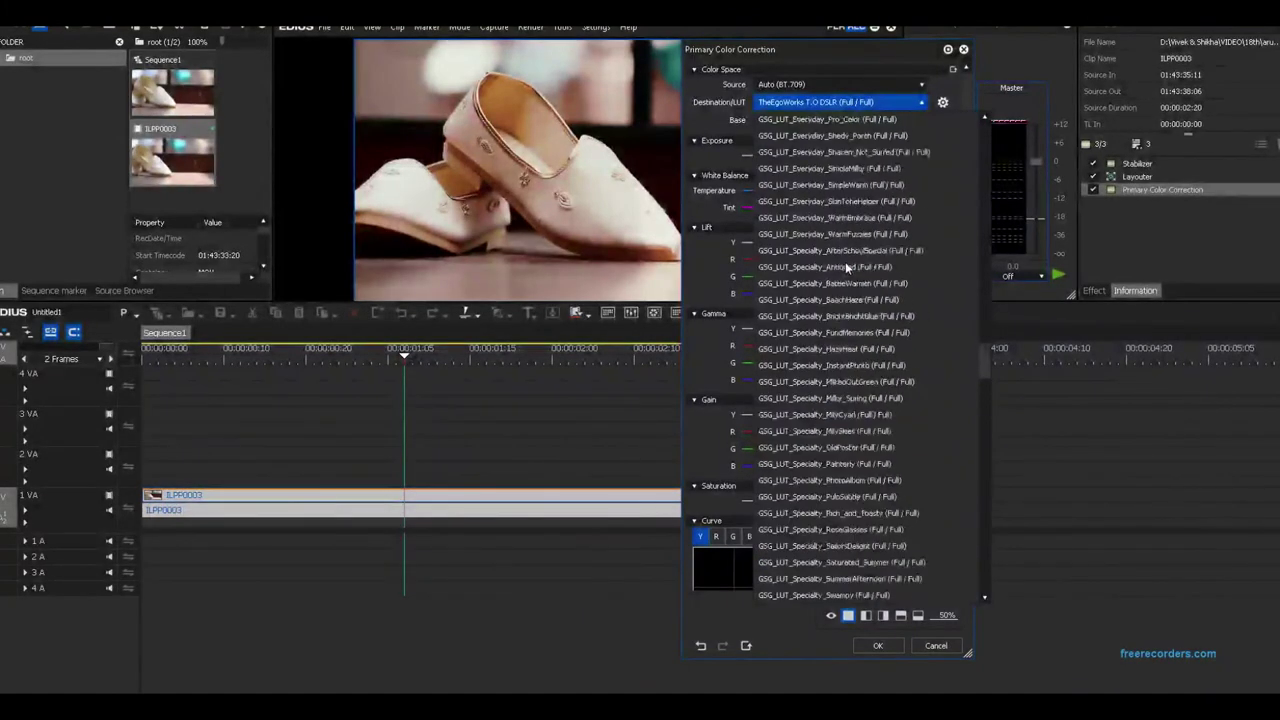
{"action": "scroll", "coordinate": [845, 262], "scroll_direction": "up", "scroll_amount": 10}
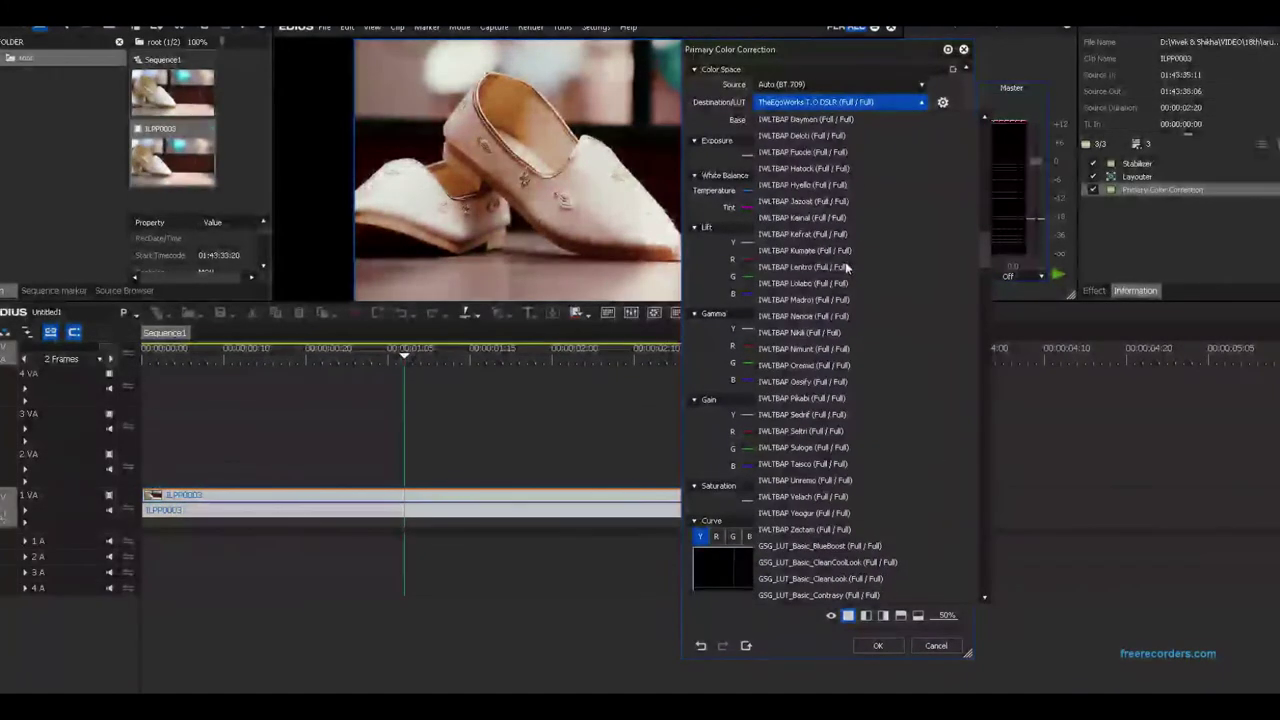
{"action": "left_click", "coordinate": [809, 202]}
{"action": "scroll", "coordinate": [801, 102], "scroll_direction": "down", "scroll_amount": 1}
{"action": "left_click_drag", "start_coordinate": [968, 182], "coordinate": [966, 555]}
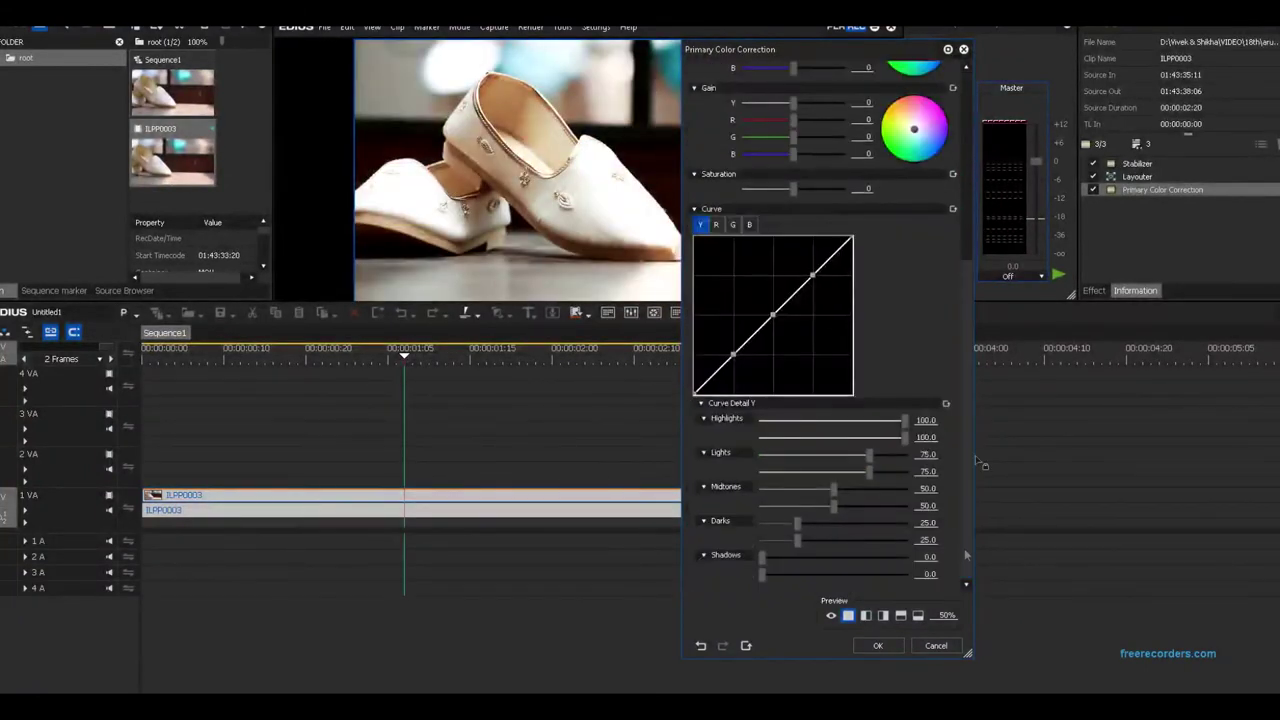
{"action": "left_click_drag", "start_coordinate": [969, 290], "coordinate": [985, 82]}
{"action": "double_click", "coordinate": [874, 101]}
{"action": "scroll", "coordinate": [874, 100], "scroll_direction": "down", "scroll_amount": 1}
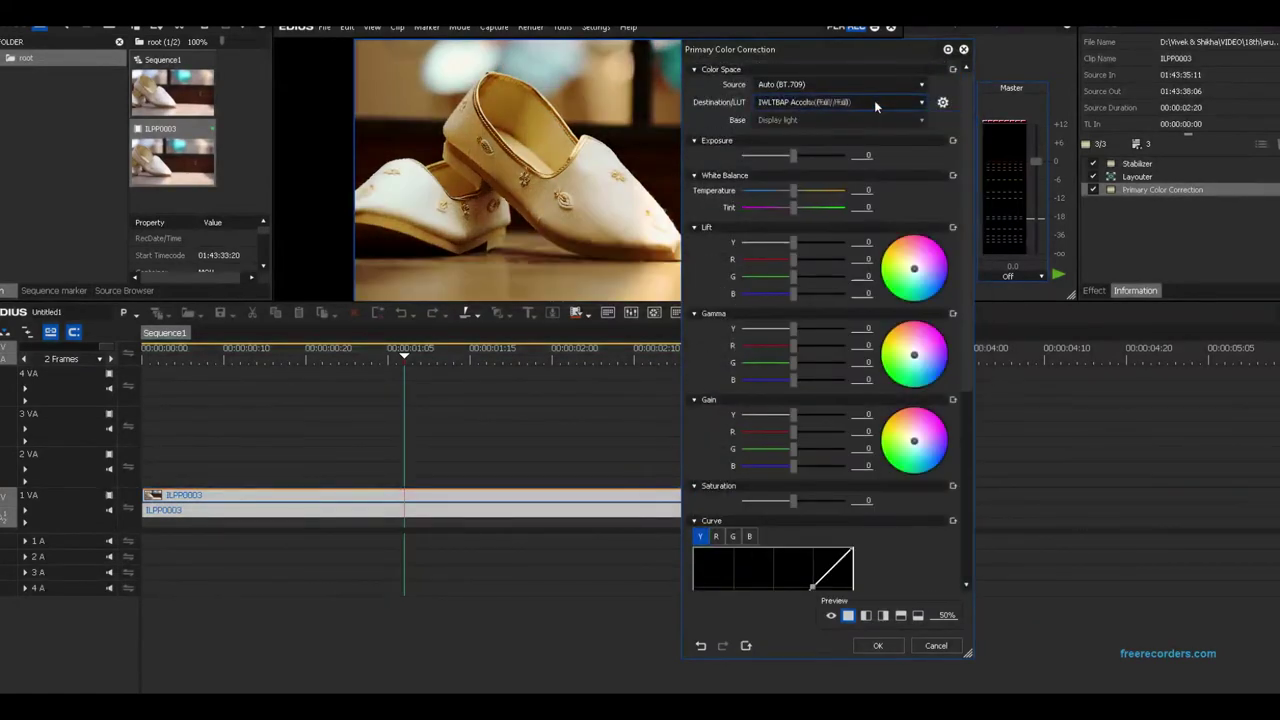
{"action": "scroll", "coordinate": [874, 100], "scroll_direction": "up", "scroll_amount": 1}
- Reshape the Y curve with Highlights output 91.9, Lights 82.3 and 70.8, and Darks output 21.5
{"action": "left_click_drag", "start_coordinate": [965, 195], "coordinate": [955, 568]}
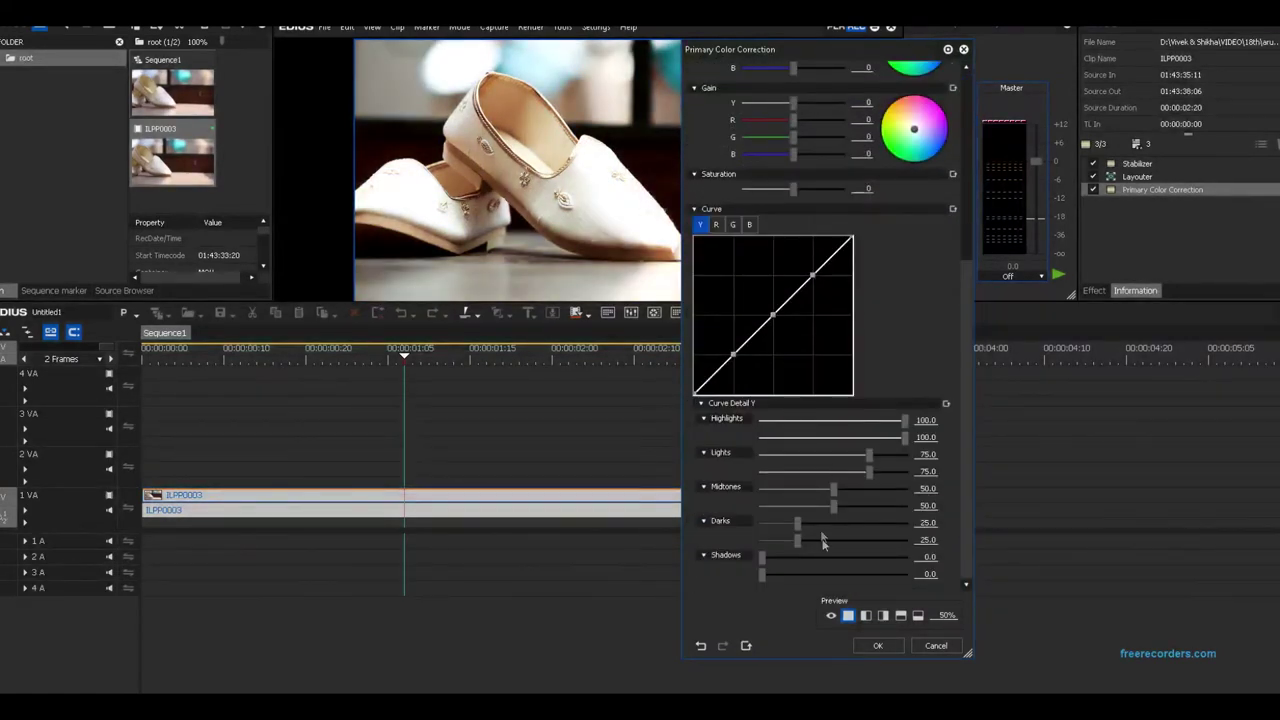
{"action": "left_click_drag", "start_coordinate": [904, 439], "coordinate": [865, 481]}
{"action": "left_click_drag", "start_coordinate": [799, 541], "coordinate": [797, 549]}
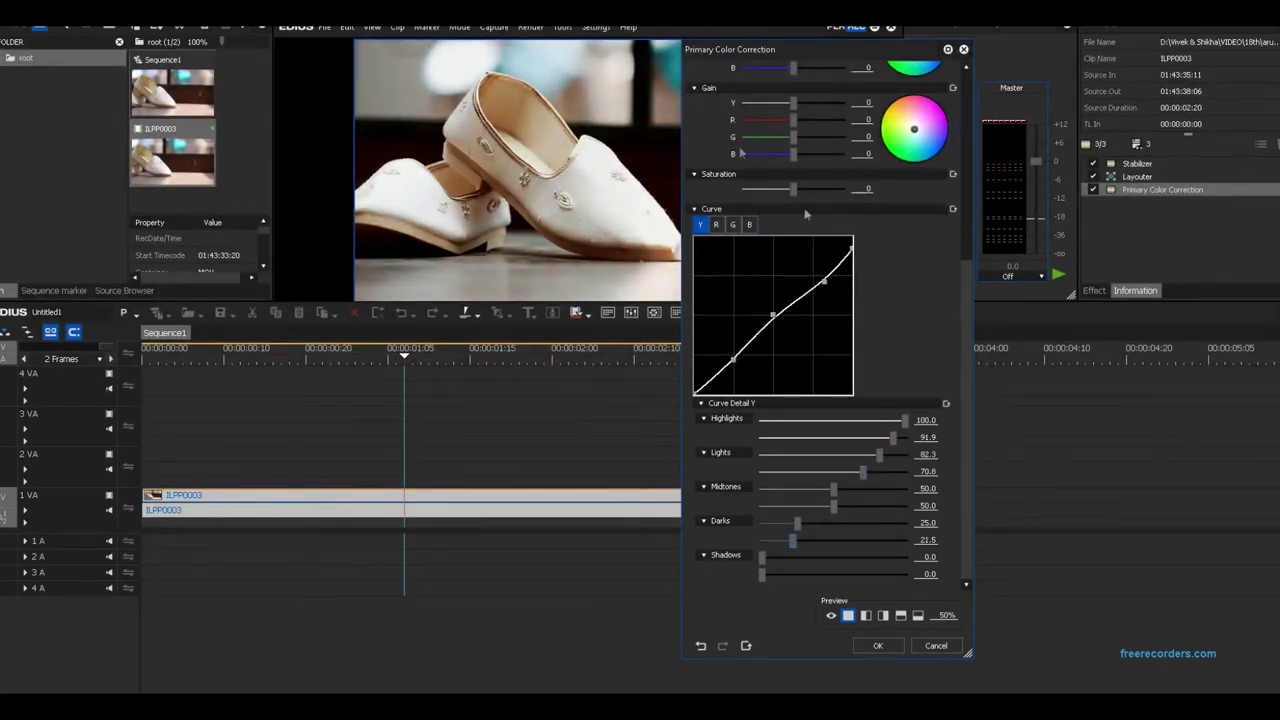
- Set the saturation to 33 and shift the color balance with lift R -1, G 1, B -3 and gamma R 4, G -1, B -4
{"action": "type", "text": "25"}
{"action": "type", "text": "33"}
{"action": "left_click_drag", "start_coordinate": [970, 296], "coordinate": [972, 131]}
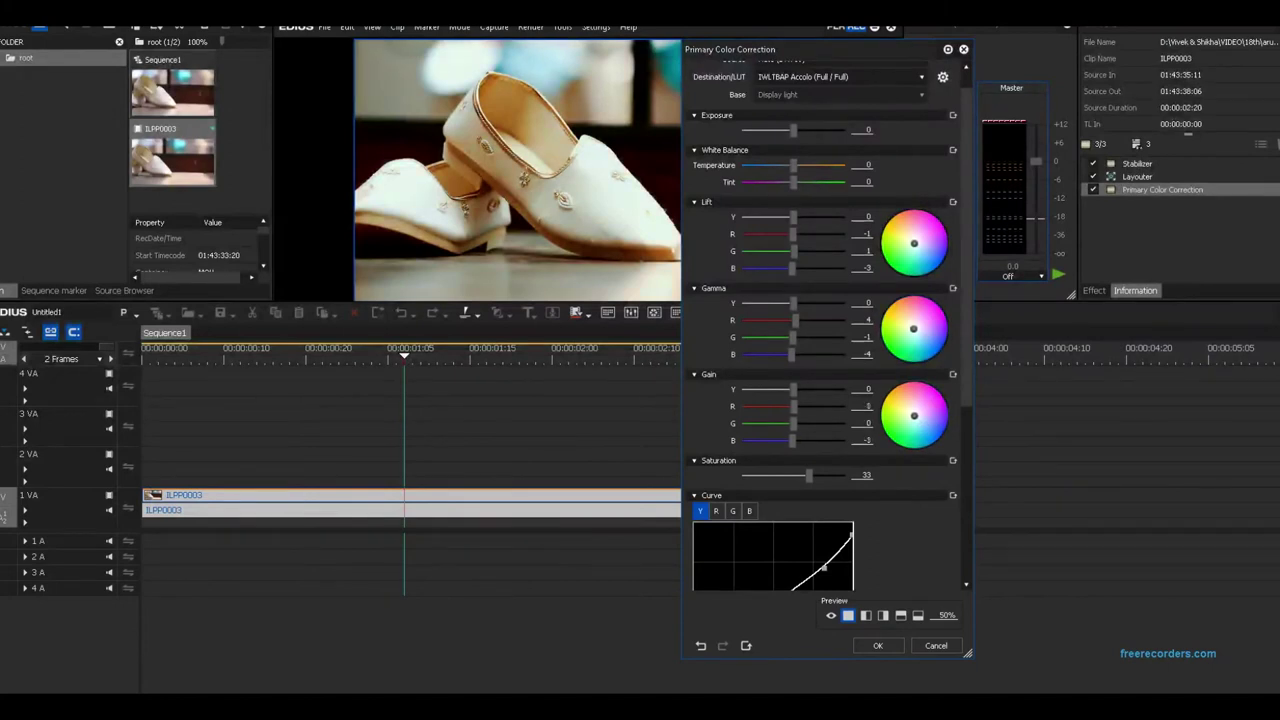
- Set the white balance temperature to -5 and apply the Primary Color Correction settings
{"action": "left_click", "coordinate": [865, 166]}
{"action": "type", "text": "5"}
{"action": "key", "text": "Tab"}
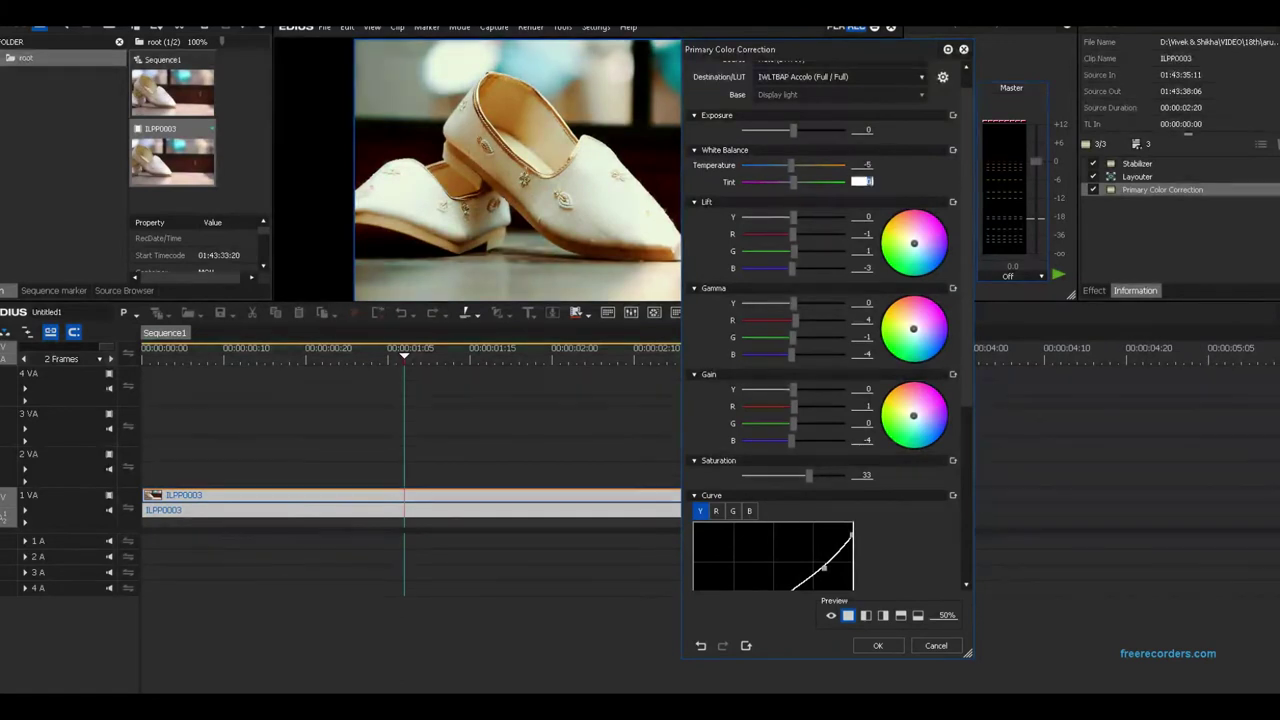
{"action": "left_click", "coordinate": [866, 646]}
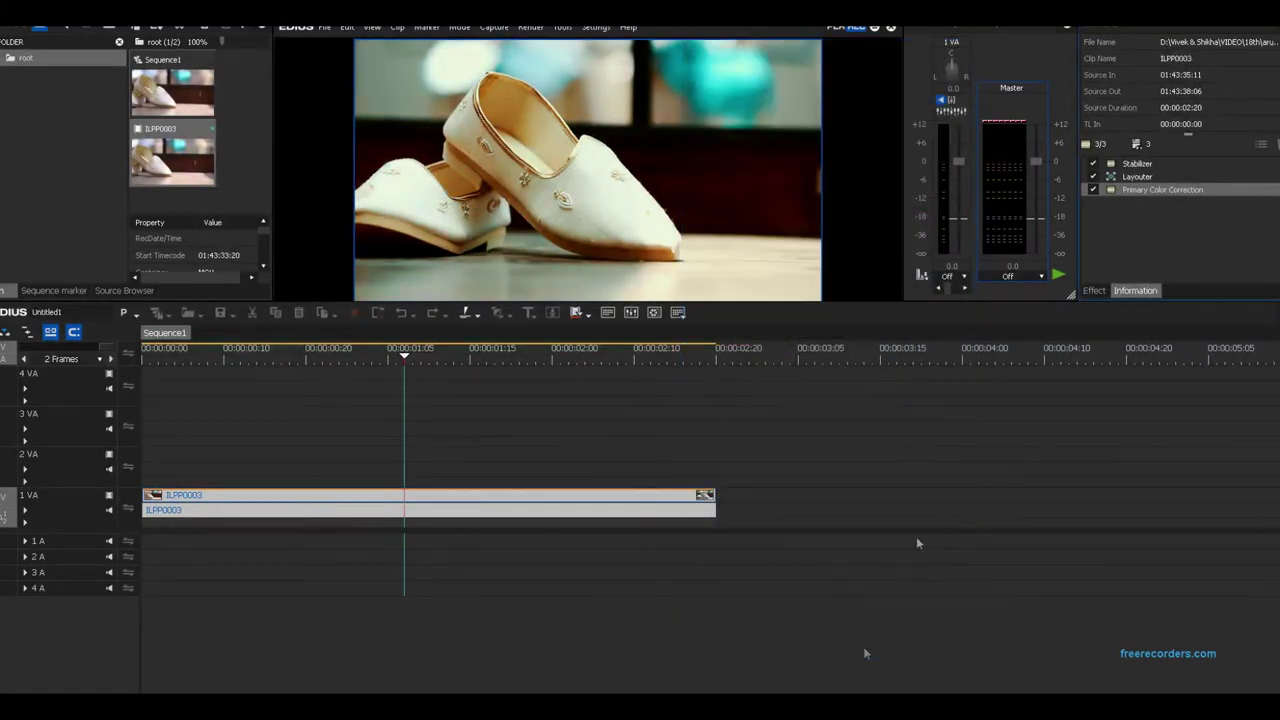
- Compare the clip with Primary Color Correction off and on, and play the graded clip from the start
{"action": "left_click", "coordinate": [1093, 189]}
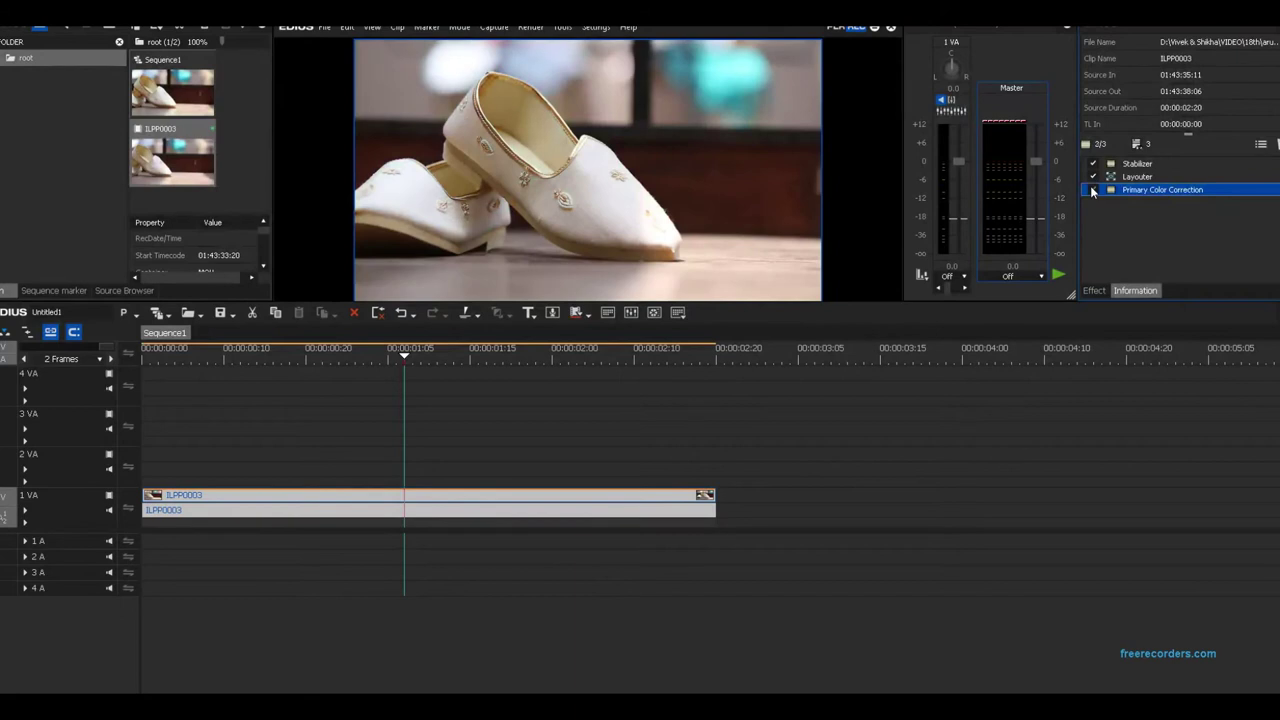
{"action": "left_click", "coordinate": [1093, 189]}
{"action": "key", "text": "Home"}
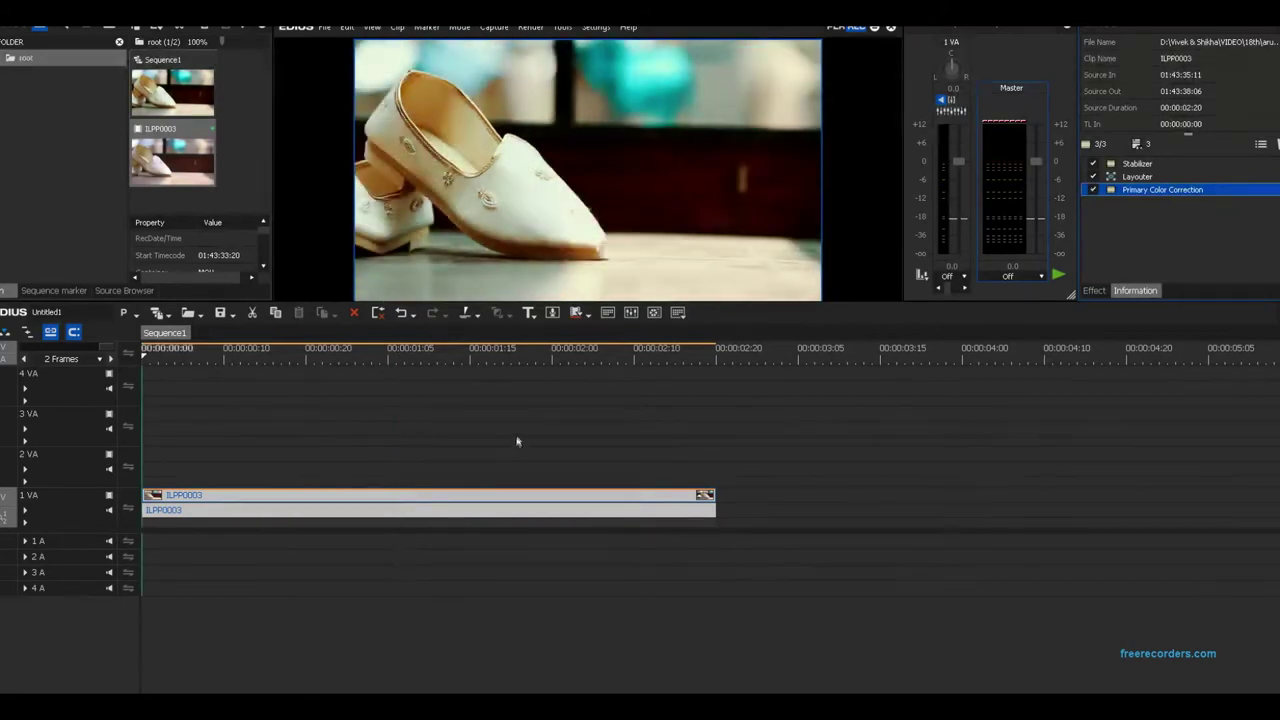
{"action": "left_click", "coordinate": [531, 524]}
{"action": "key", "text": "space"}
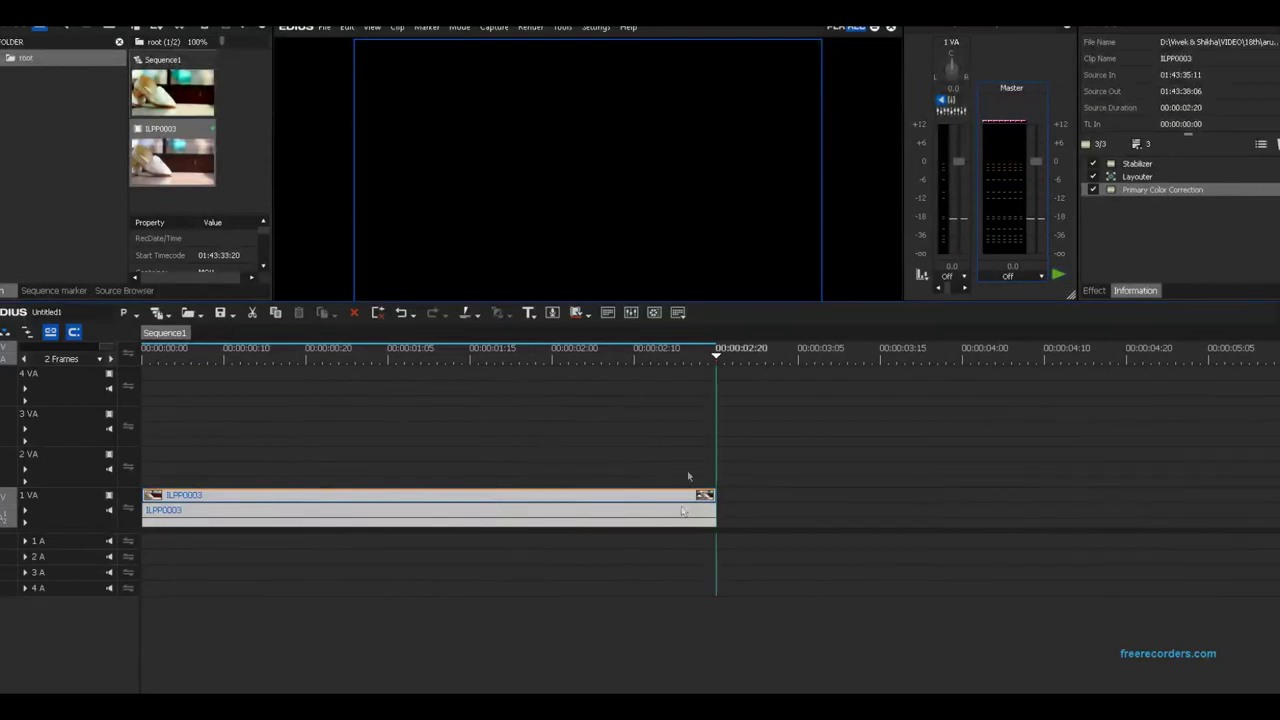
{"action": "key", "text": "Home"}
{"action": "key", "text": "space"}
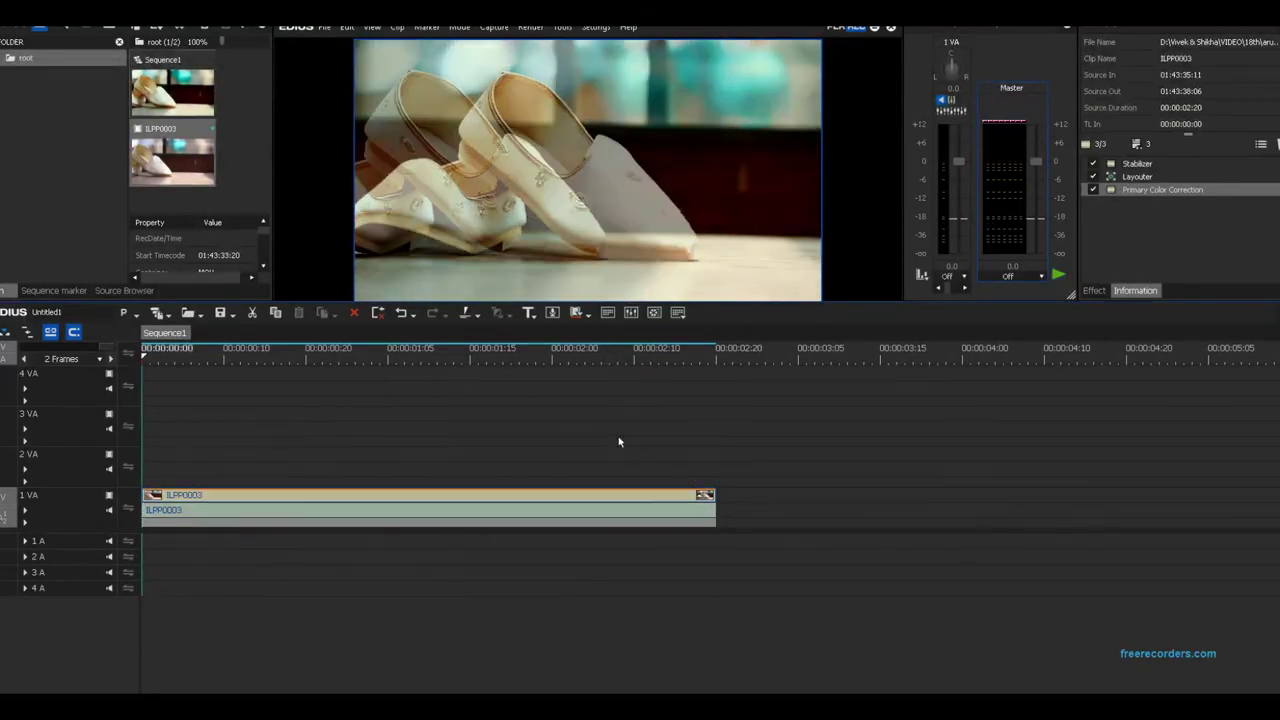
- Slow the ILPP0003 clip to 60% speed with the Optical flow interpolation method and play it
{"action": "left_click", "coordinate": [608, 491]}
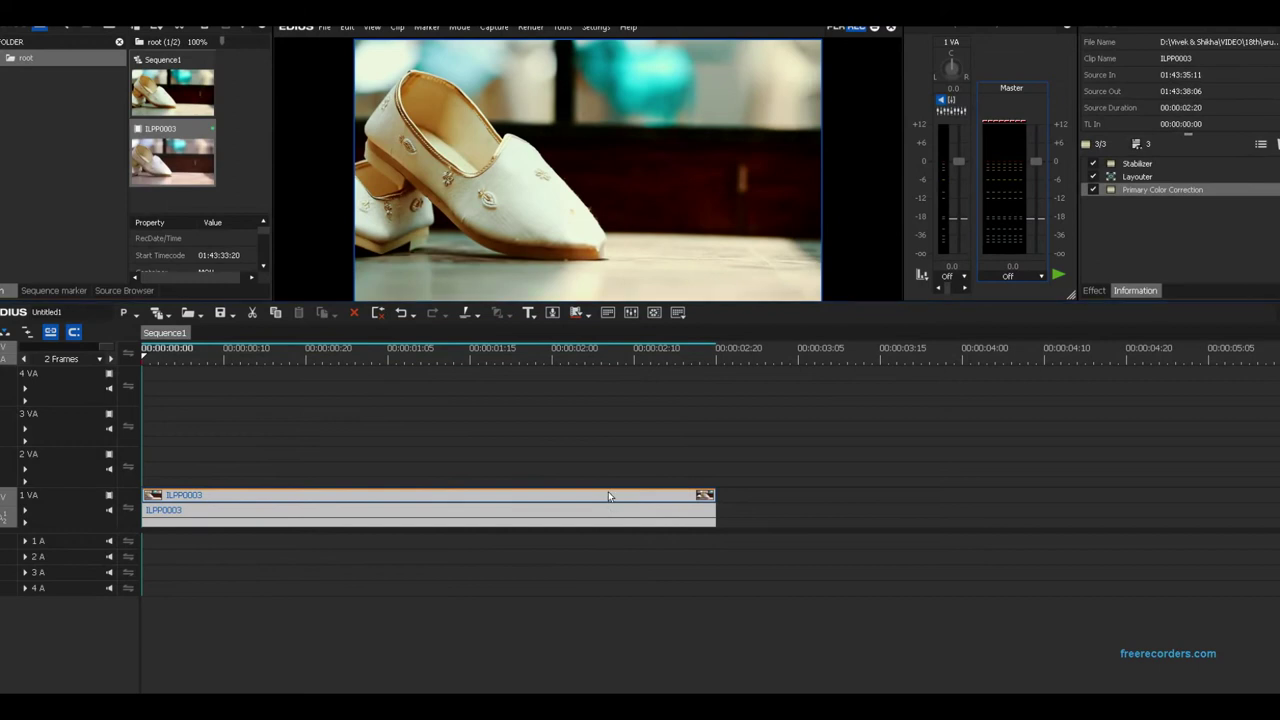
{"action": "key", "text": "alt+e"}
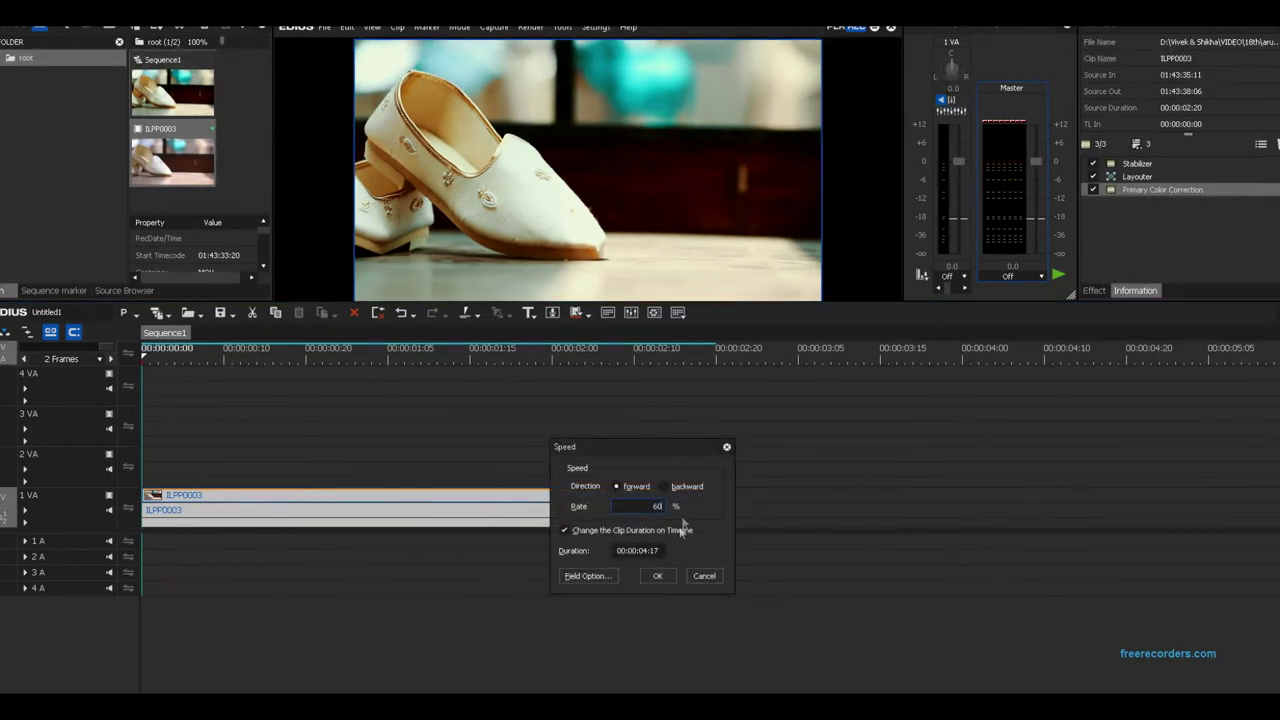
{"action": "left_click", "coordinate": [604, 577]}
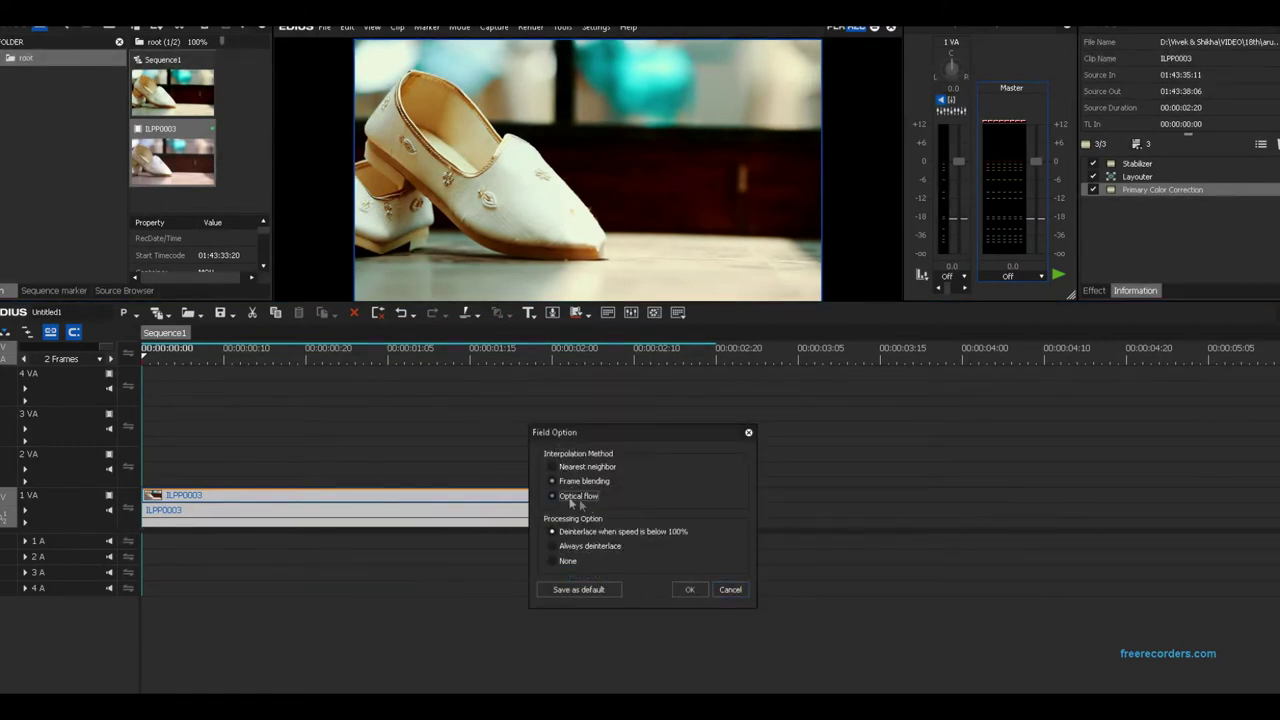
{"action": "left_click", "coordinate": [689, 589]}
{"action": "left_click", "coordinate": [662, 580]}
{"action": "key", "text": "space"}
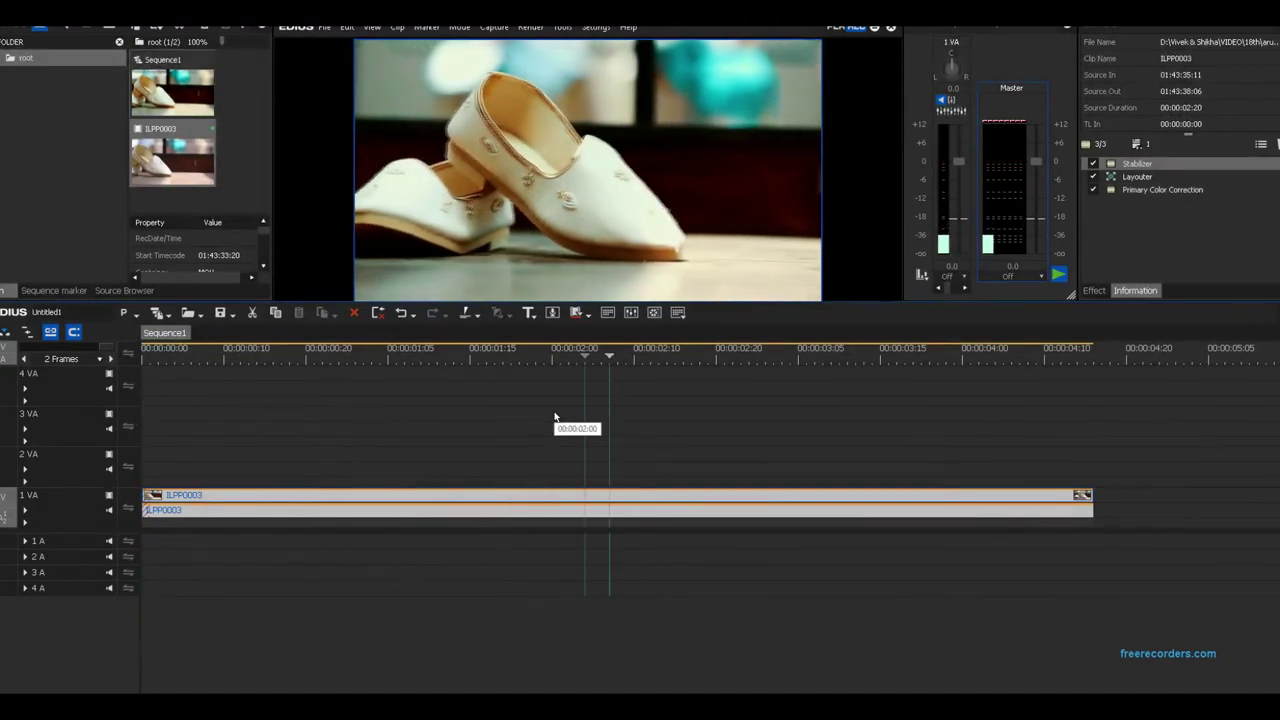
- Delete only the audio part of the ILPP0003 clip on track 1 VA
{"action": "left_click_drag", "start_coordinate": [938, 422], "coordinate": [942, 525]}
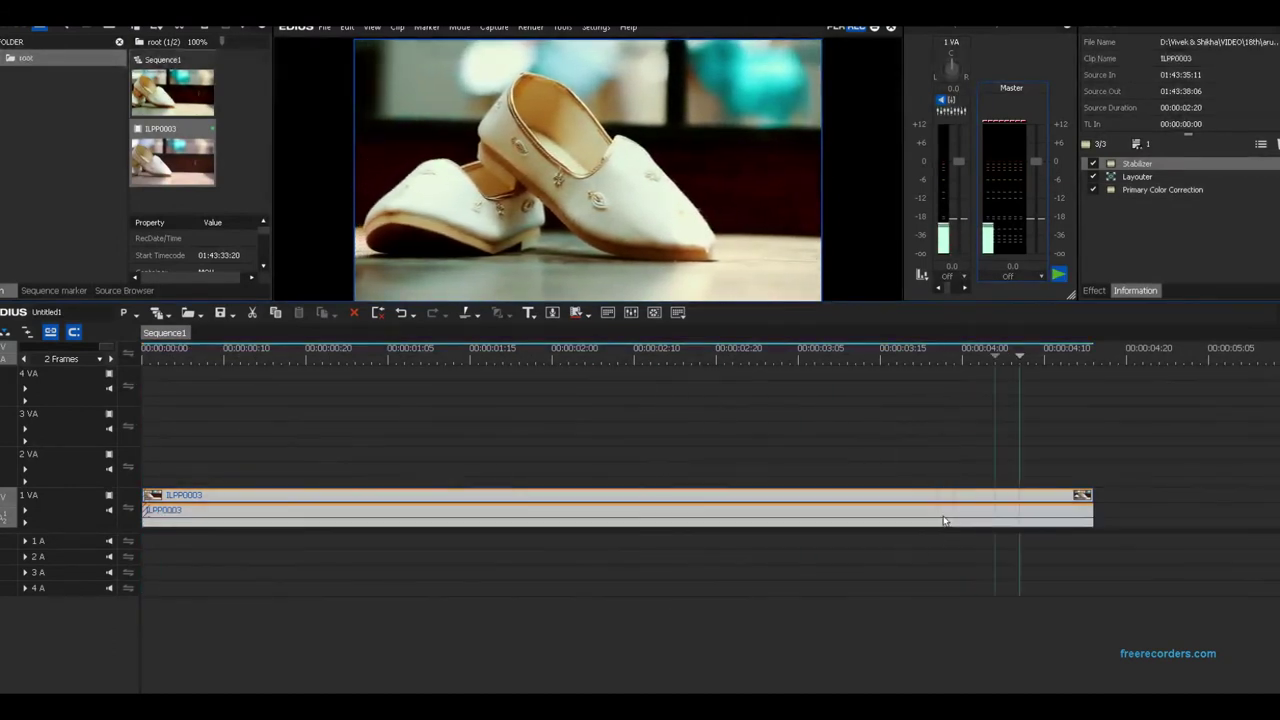
{"action": "left_click", "coordinate": [943, 517], "text": "alt"}
{"action": "key", "text": "Delete"}
- Play the slowed clip from the start, first in the normal preview and again in full screen
{"action": "left_click", "coordinate": [988, 358]}
{"action": "key", "text": "Home"}
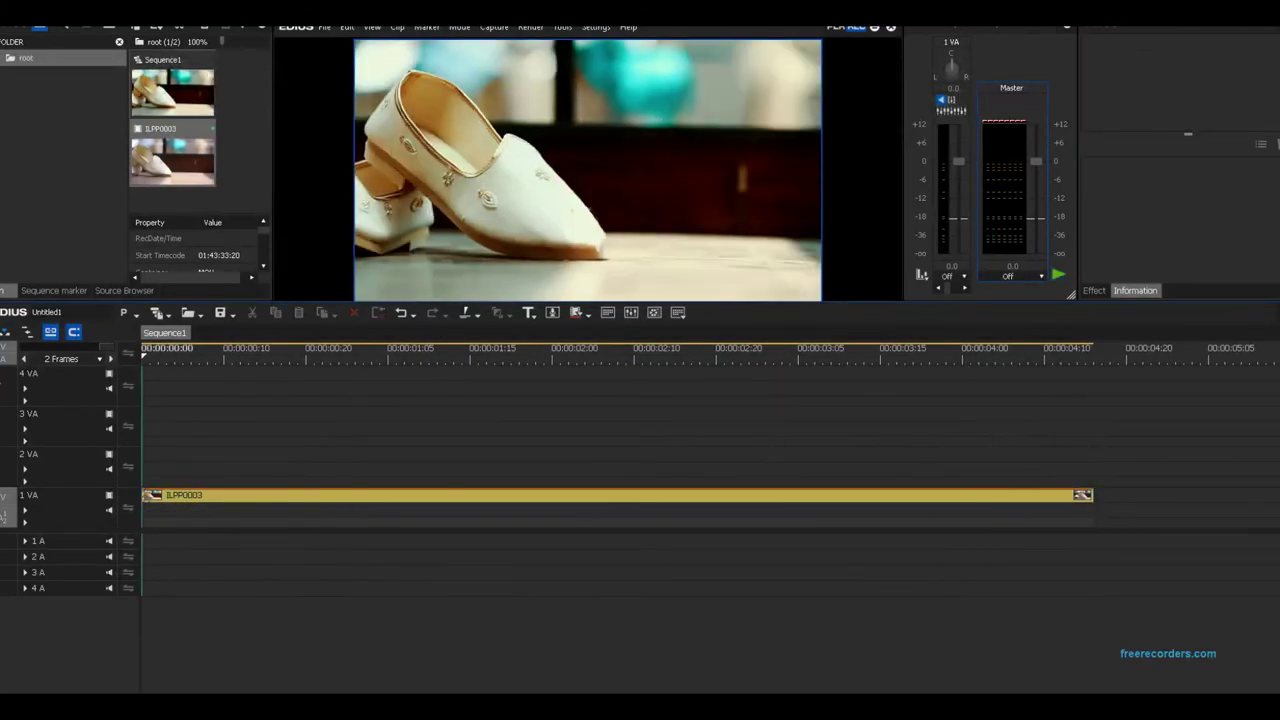
{"action": "key", "text": "space"}
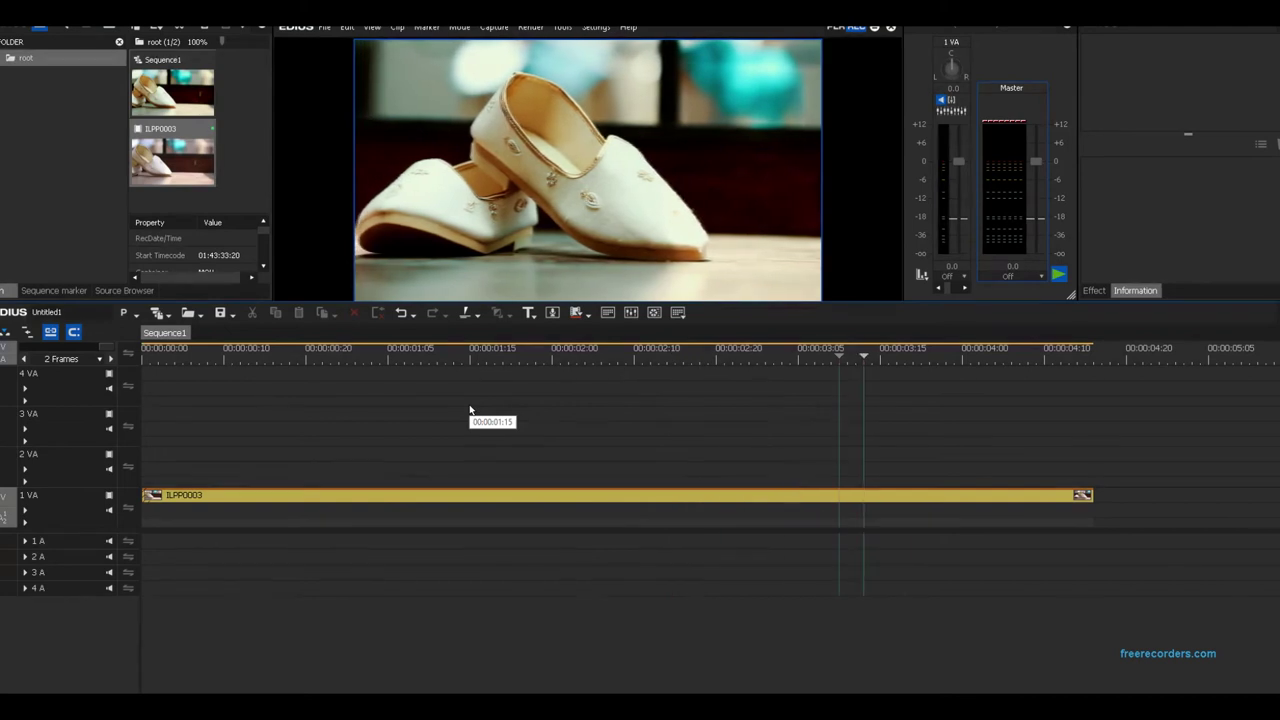
{"action": "key", "text": "Home"}
{"action": "left_click", "coordinate": [562, 497]}
{"action": "double_click", "coordinate": [611, 194]}
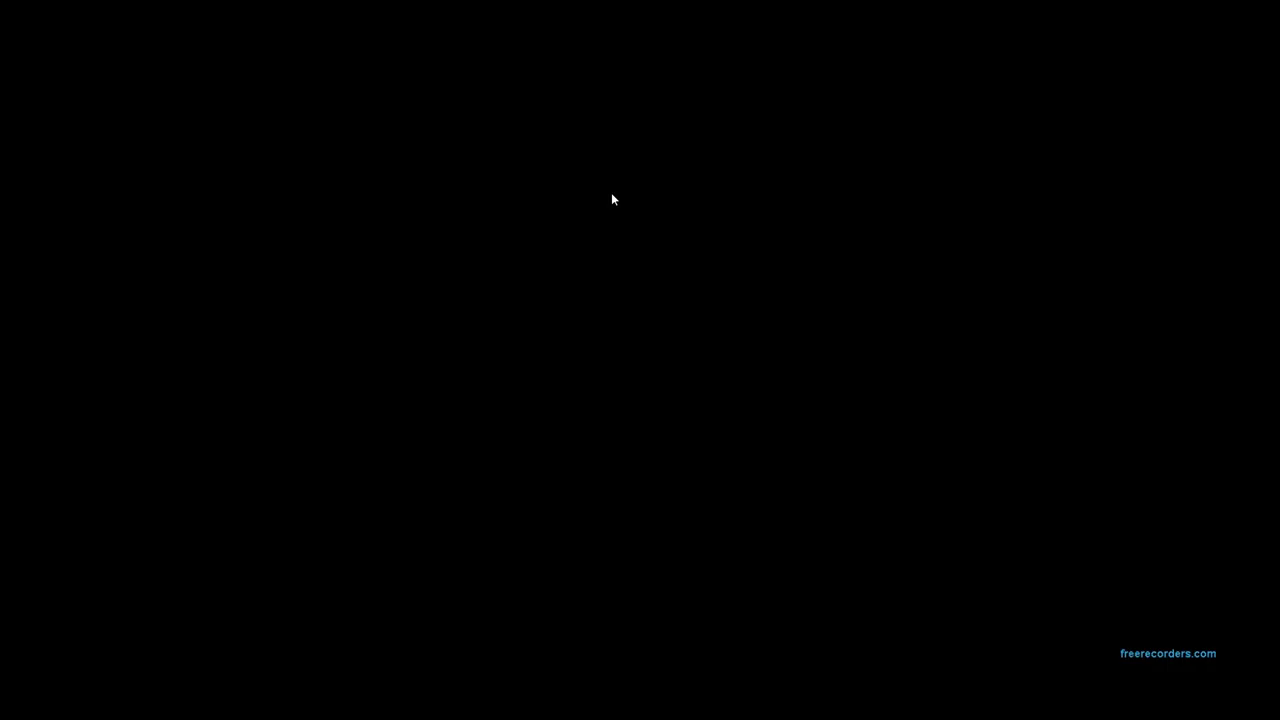
{"action": "key", "text": "space"}
{"action": "double_click", "coordinate": [605, 381]}
- Replay the clip from the start and scrub back to its middle to check the slow motion
{"action": "left_click", "coordinate": [1001, 434]}
{"action": "left_click_drag", "start_coordinate": [1092, 355], "coordinate": [683, 398]}
{"action": "key", "text": "Home"}
{"action": "key", "text": "space"}
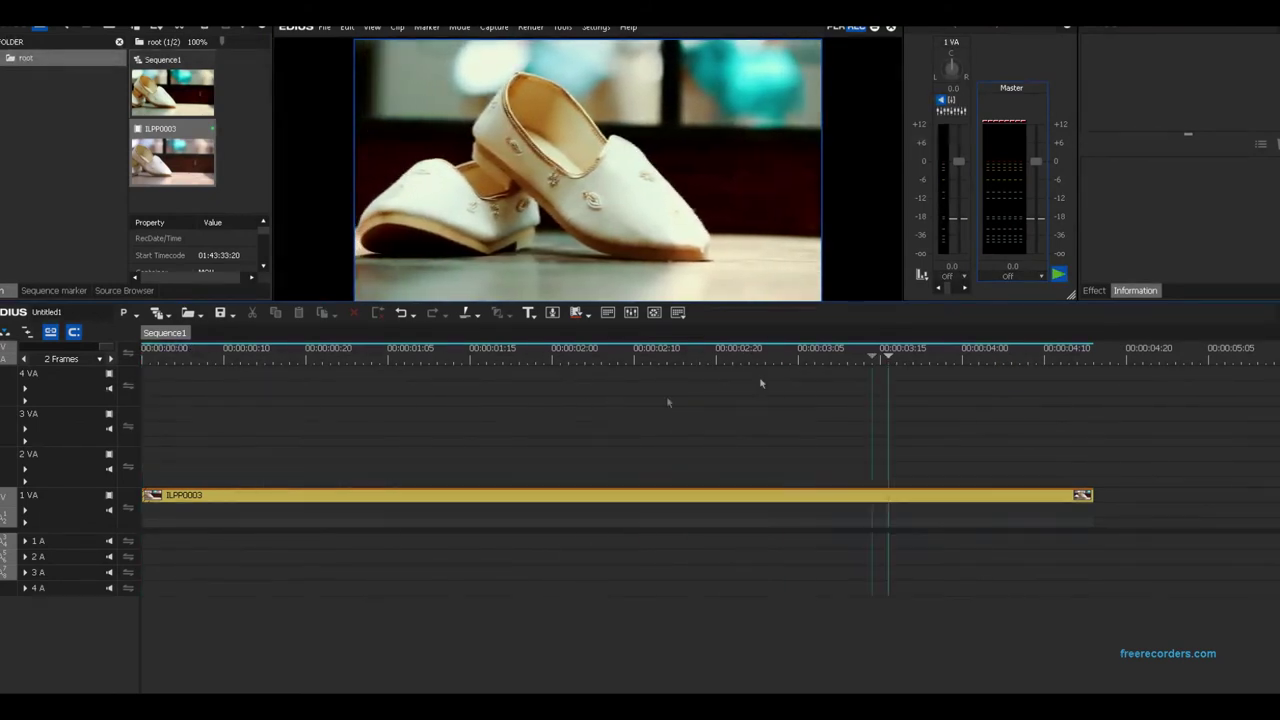
{"action": "left_click_drag", "start_coordinate": [784, 356], "coordinate": [586, 373]}
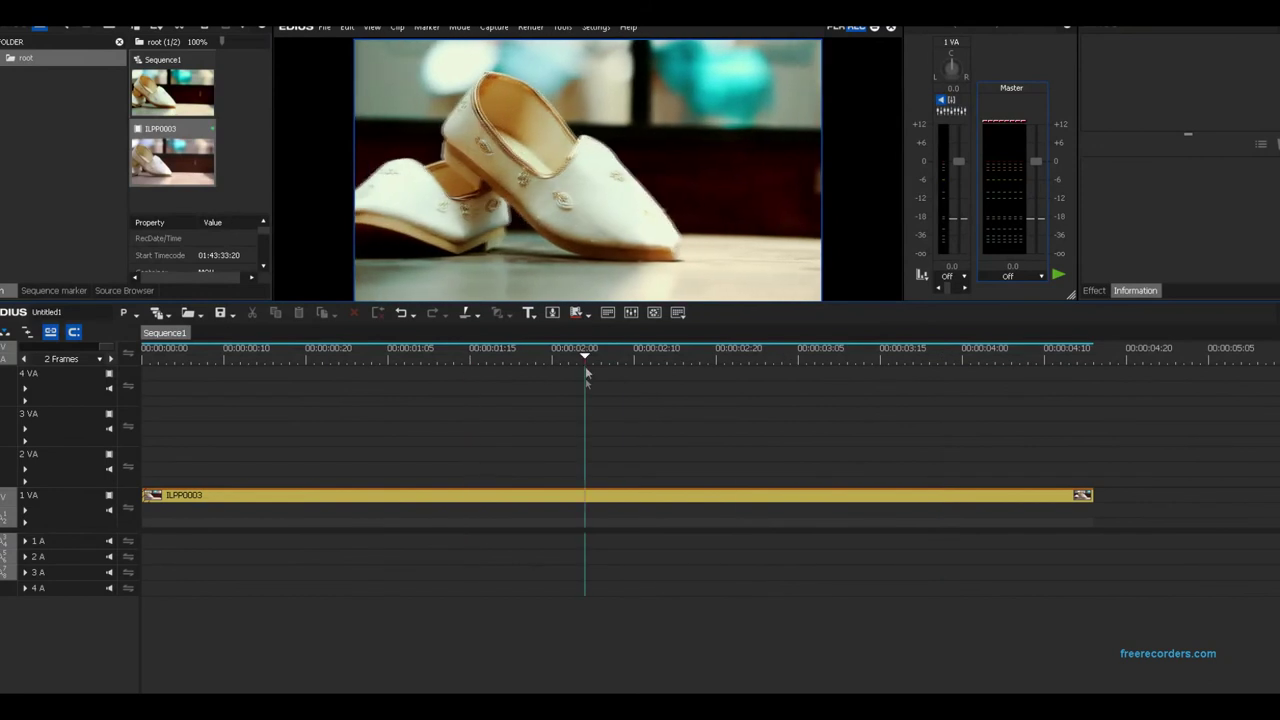
- Find the Gaussian Blur effect among the video filters and apply it to the ILPP0003 clip
{"action": "left_click", "coordinate": [595, 504]}
{"action": "left_click", "coordinate": [1093, 291]}
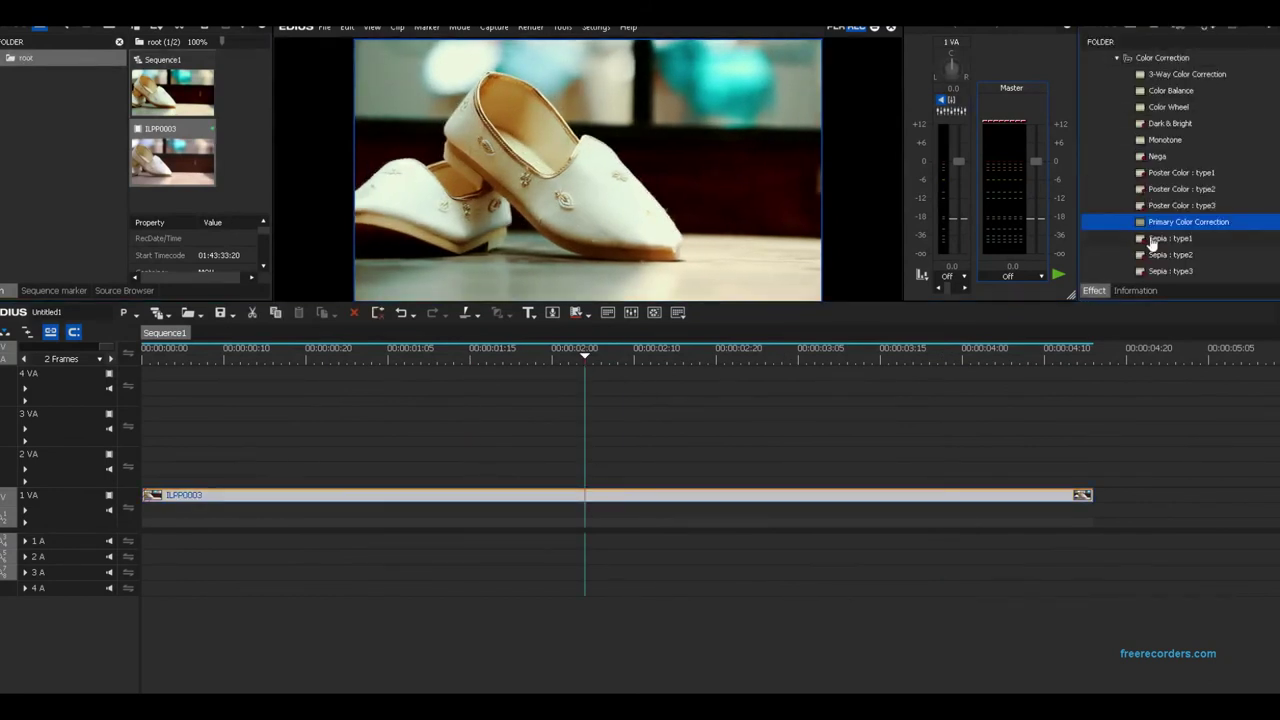
{"action": "scroll", "coordinate": [1175, 218], "scroll_direction": "up", "scroll_amount": 1}
{"action": "scroll", "coordinate": [1176, 205], "scroll_direction": "down", "scroll_amount": 3}
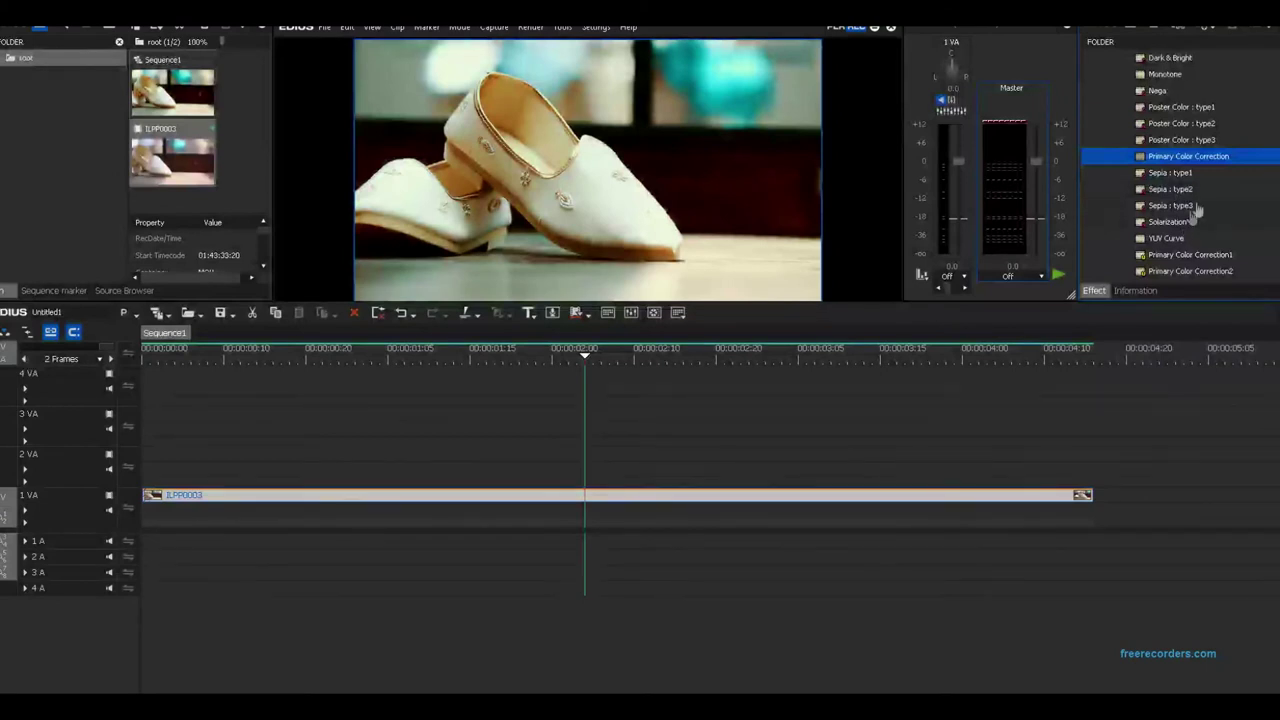
{"action": "scroll", "coordinate": [1197, 207], "scroll_direction": "down", "scroll_amount": 2}
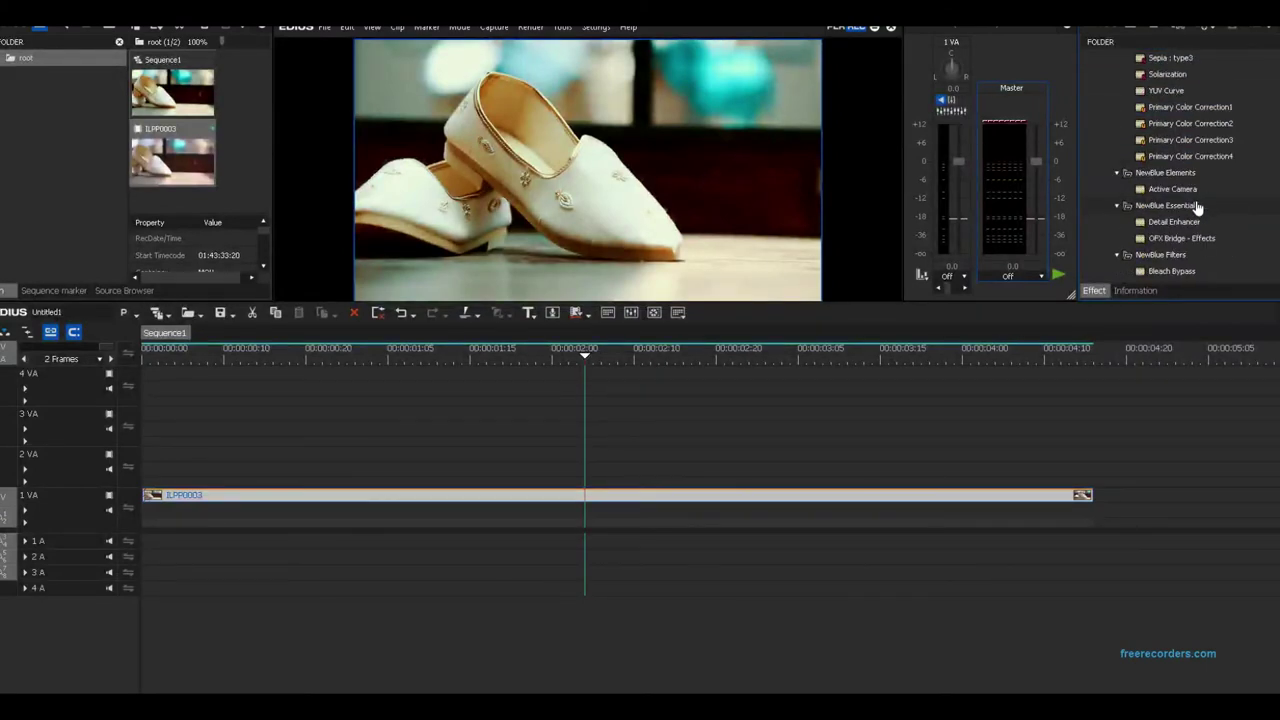
{"action": "scroll", "coordinate": [1197, 206], "scroll_direction": "down", "scroll_amount": 1}
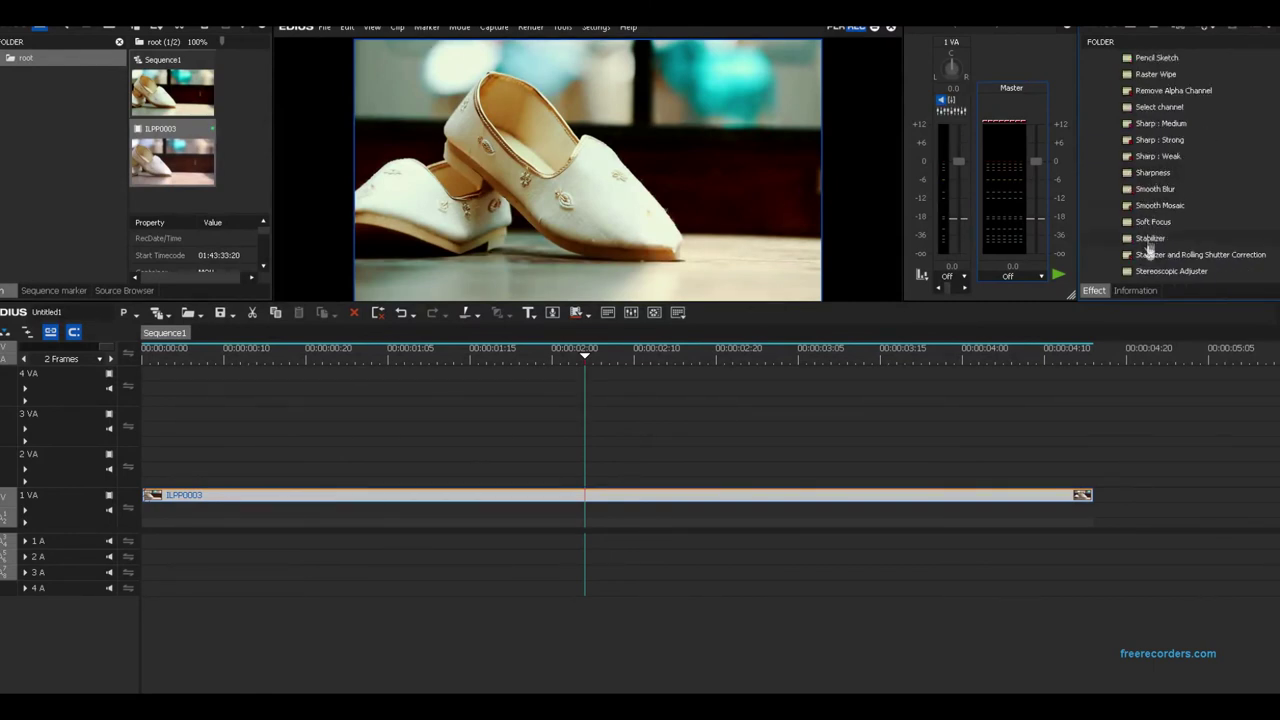
{"action": "scroll", "coordinate": [1168, 147], "scroll_direction": "up", "scroll_amount": 3}
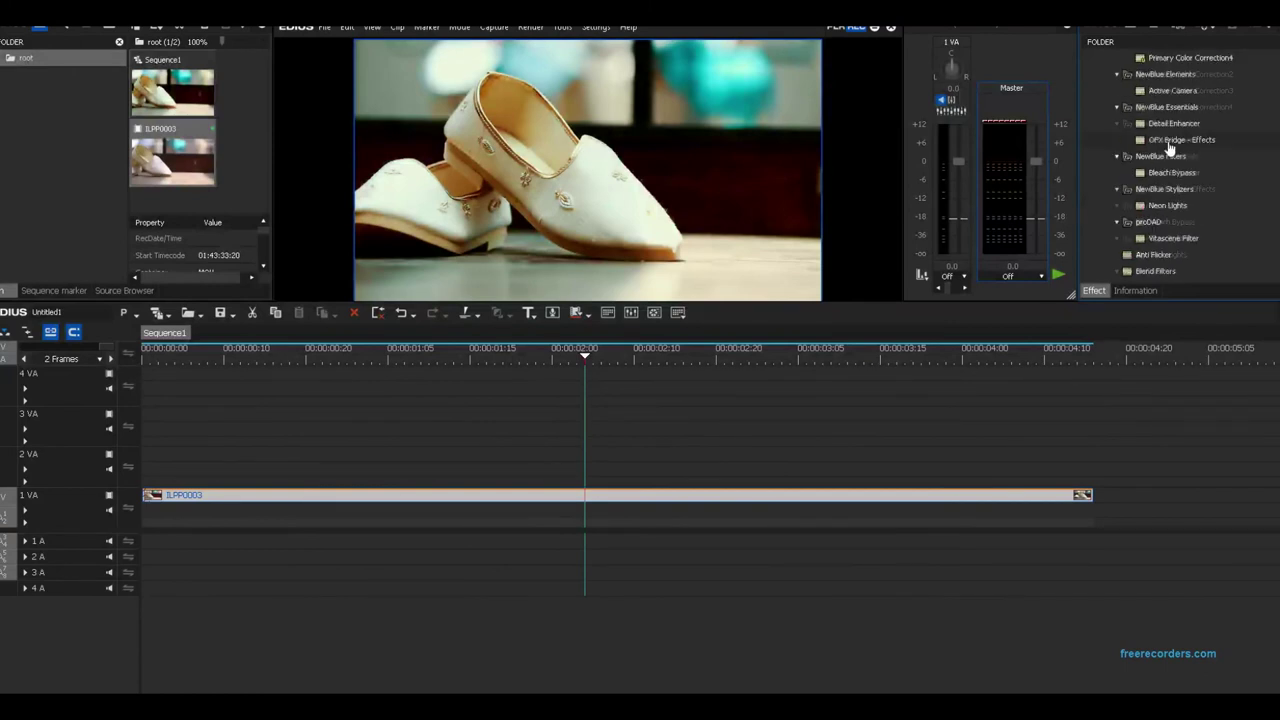
{"action": "scroll", "coordinate": [1200, 190], "scroll_direction": "down", "scroll_amount": 3}
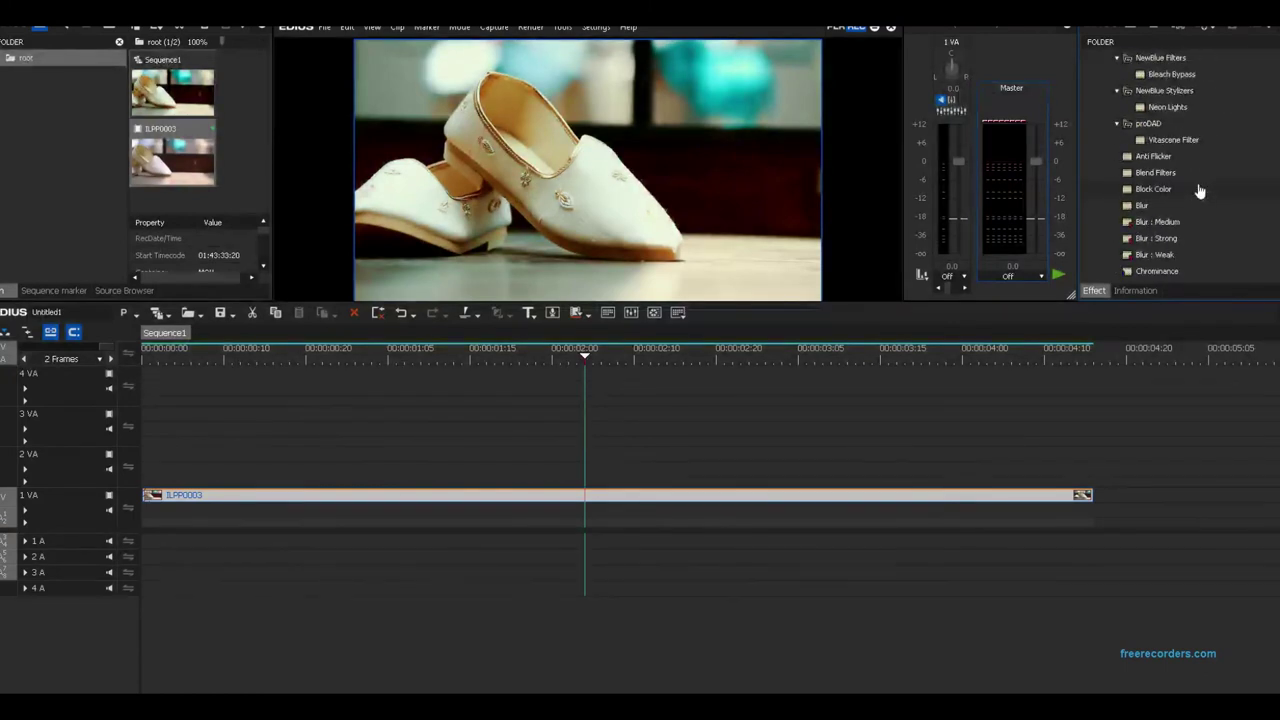
{"action": "left_click_drag", "start_coordinate": [1183, 233], "coordinate": [634, 503]}
- Keyframe the Gaussian Blur from 5% horizontal and vertical at the clip start to 0% at 00:00:01:19
{"action": "double_click", "coordinate": [1134, 204]}
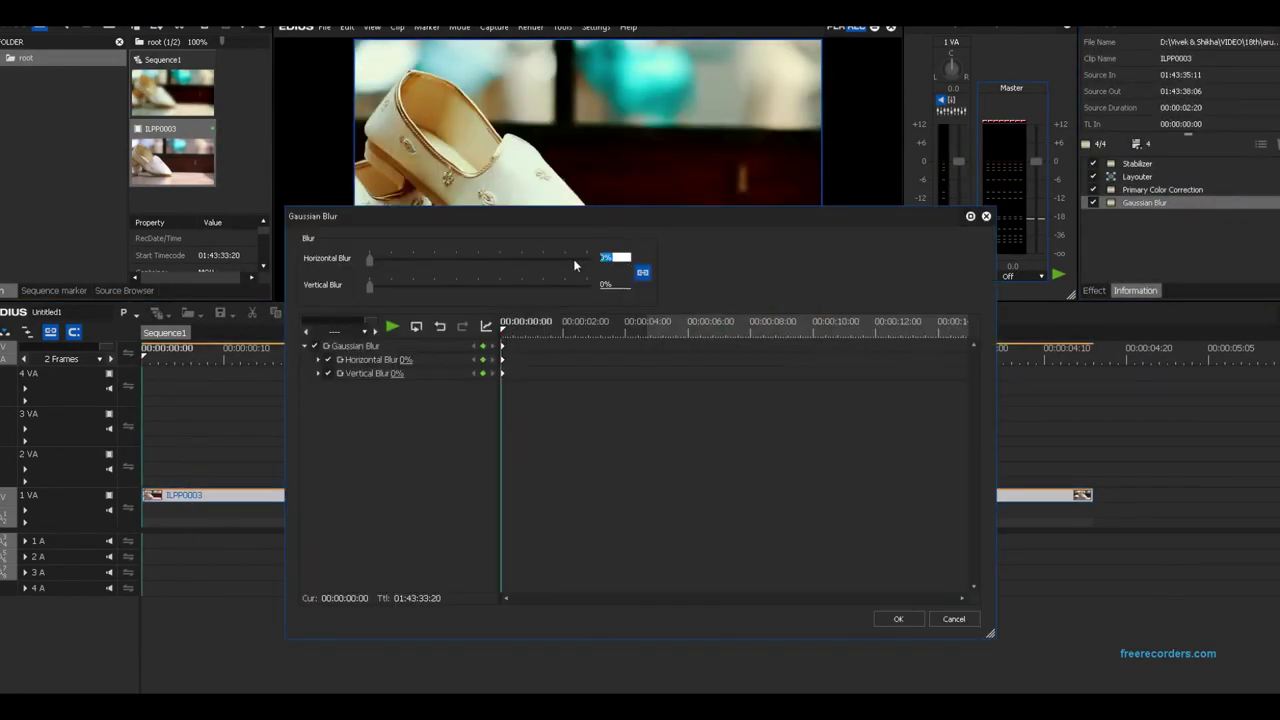
{"action": "type", "text": "5"}
{"action": "key", "text": "Return"}
{"action": "key", "text": "space"}
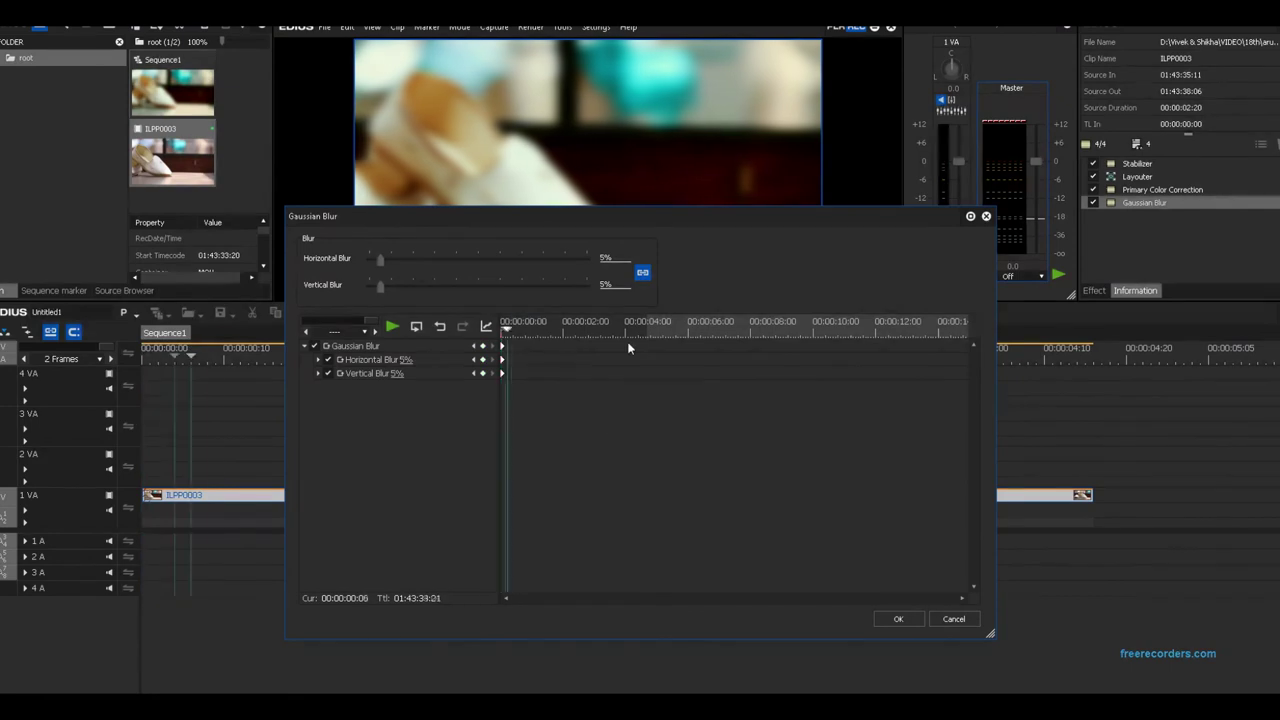
{"action": "left_click", "coordinate": [612, 260]}
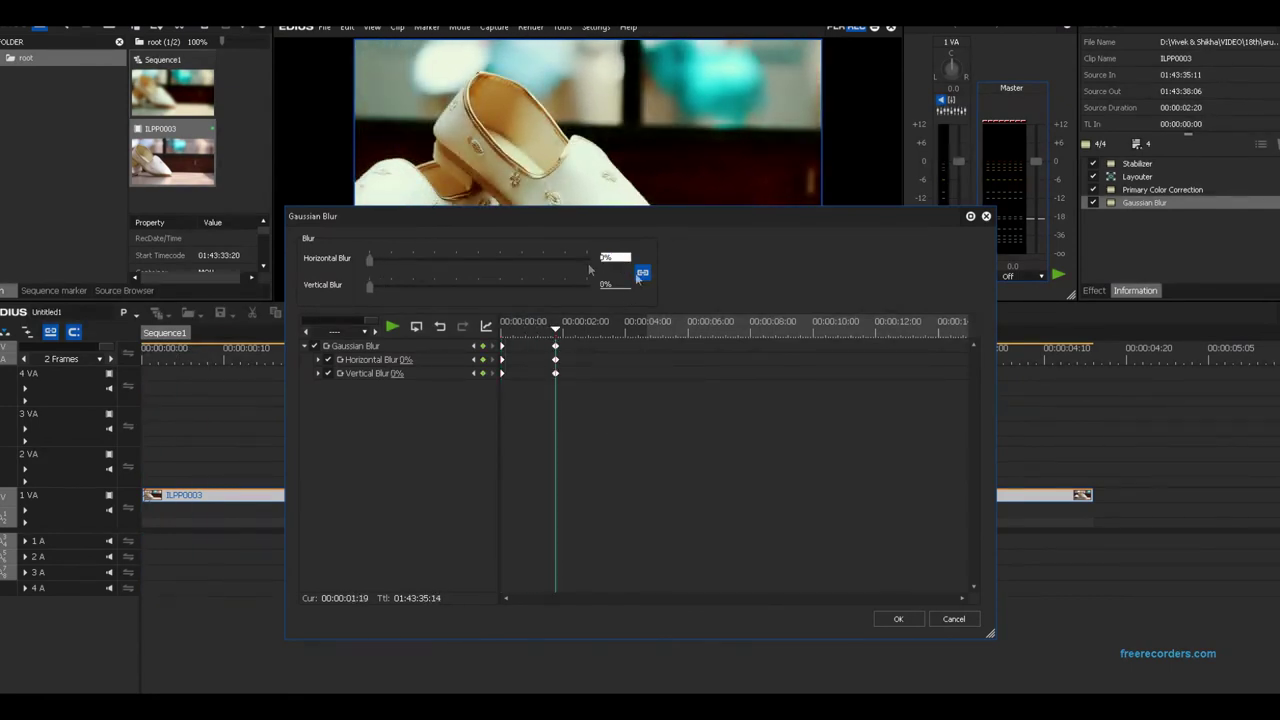
{"action": "left_click", "coordinate": [895, 619]}
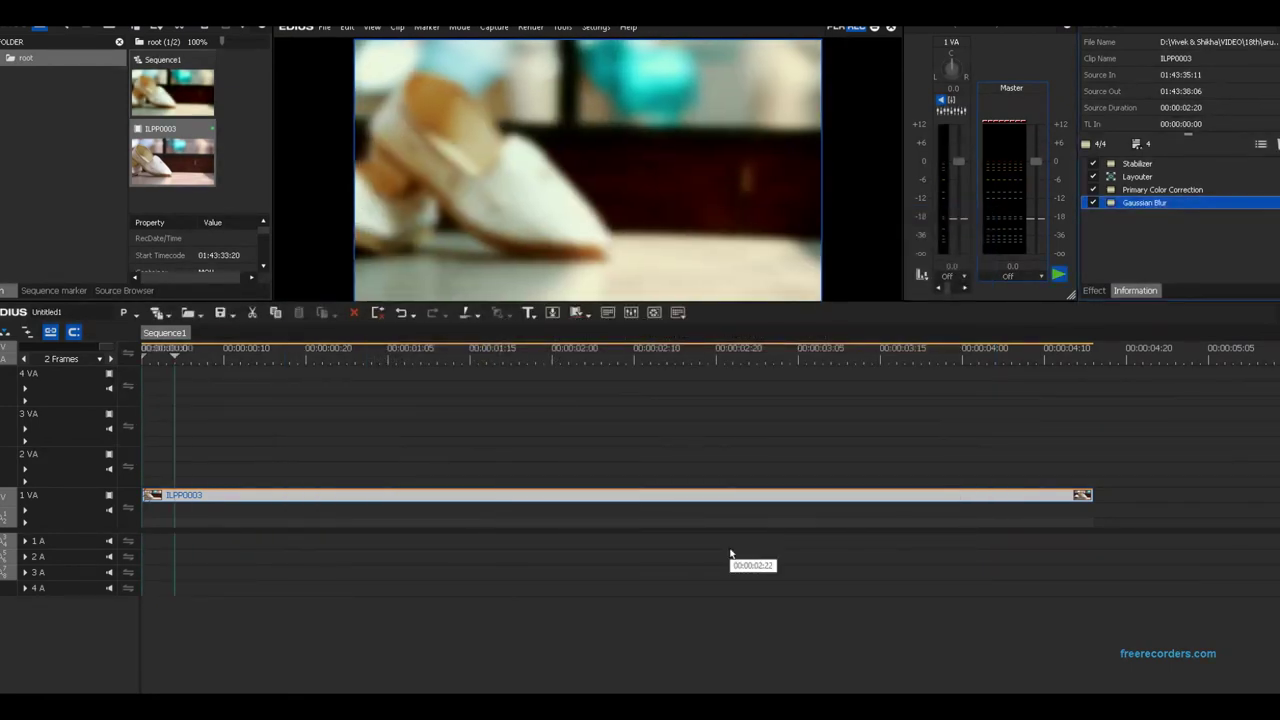
- Play the clip through to check the blur-to-sharp opening
{"action": "key", "text": "space"}
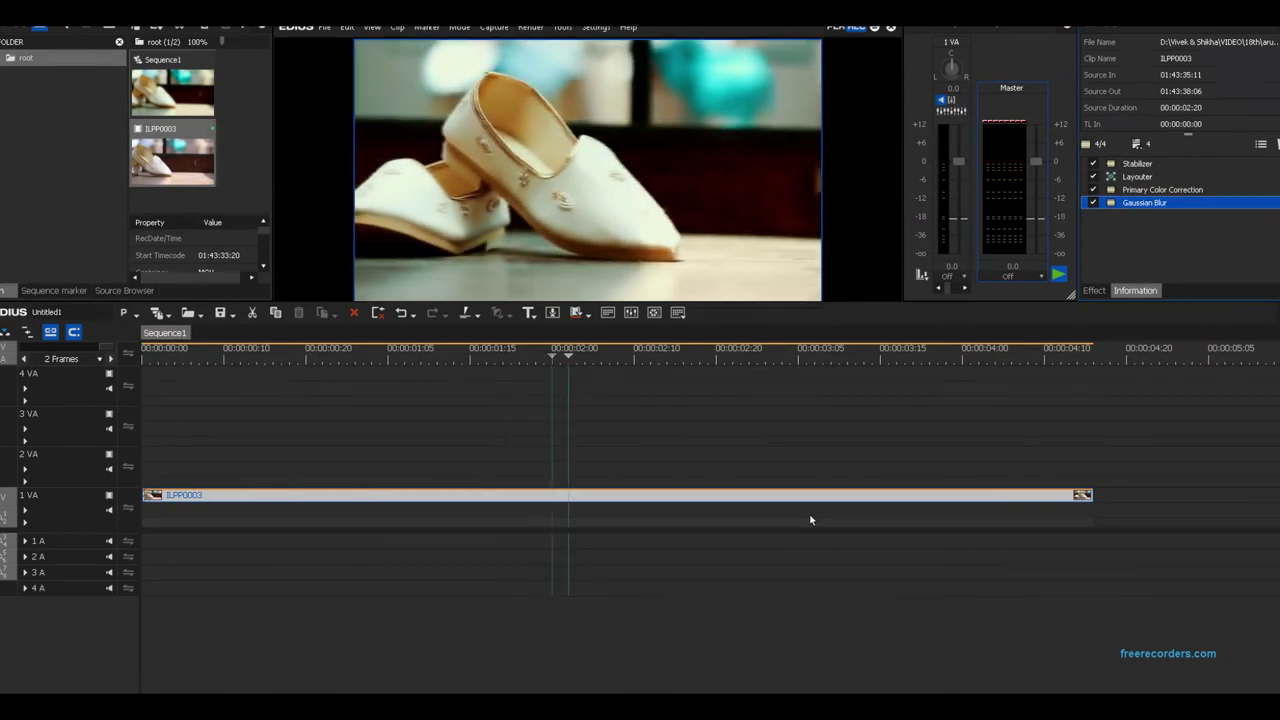
{"action": "left_click", "coordinate": [990, 502]}
{"action": "scroll", "coordinate": [983, 501], "scroll_direction": "down", "scroll_amount": 1}
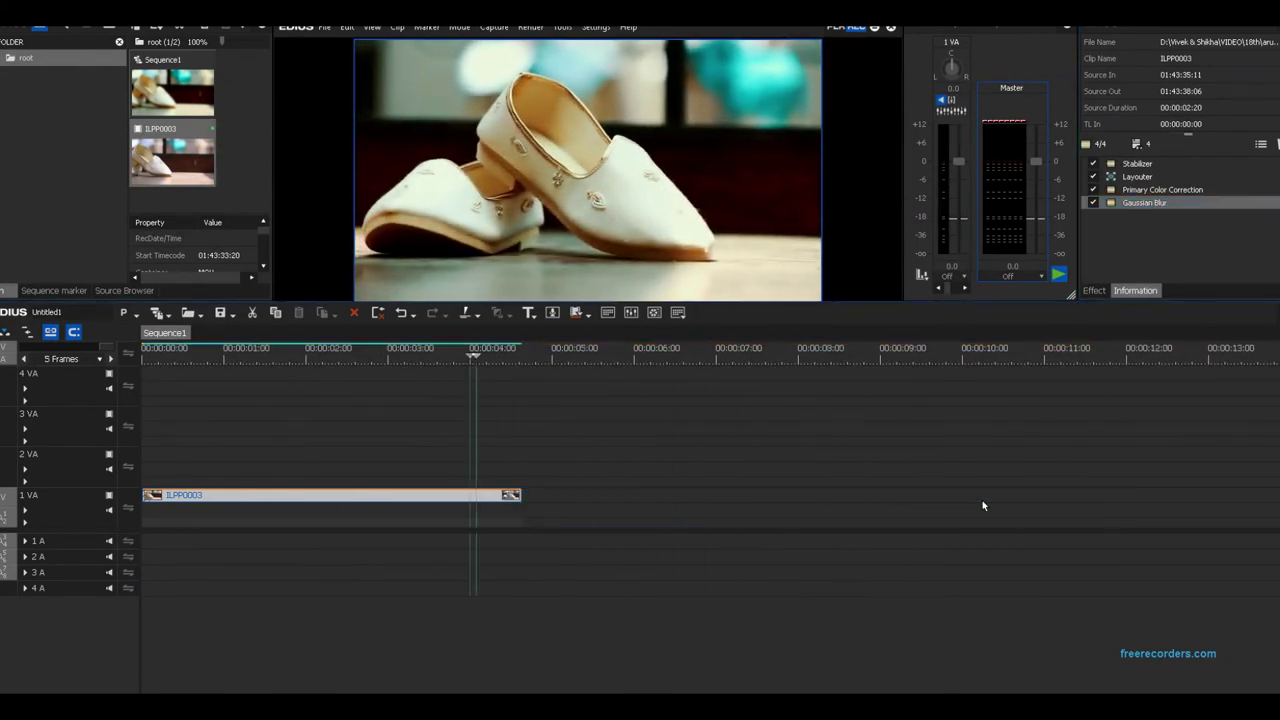